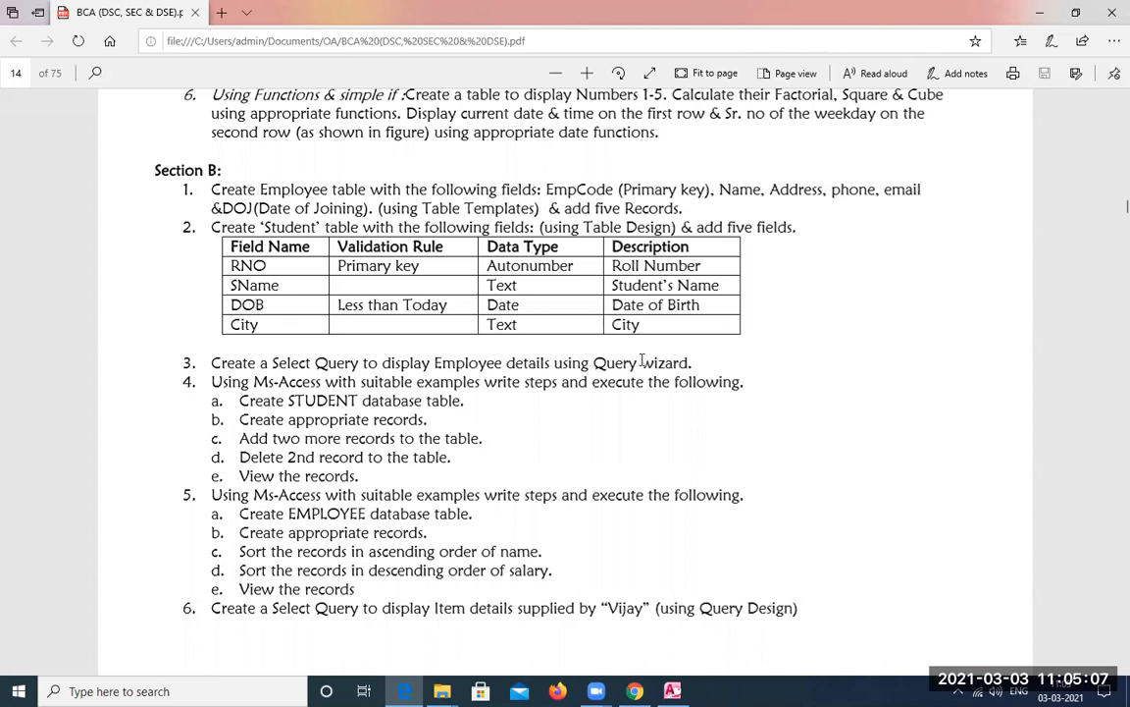
Step: Switch from the exercise PDF to Microsoft Access and start the Simple Query Wizard with the Employee table as source
left_click_drag(546, 189, 682, 209)
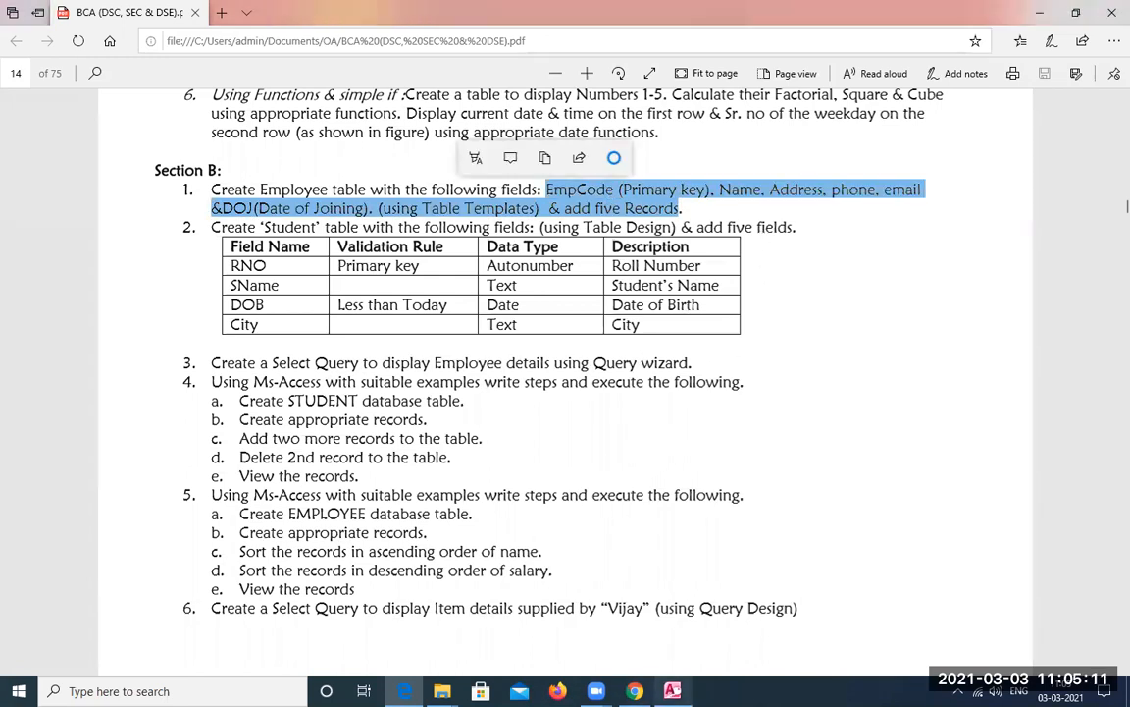
left_click(672, 691)
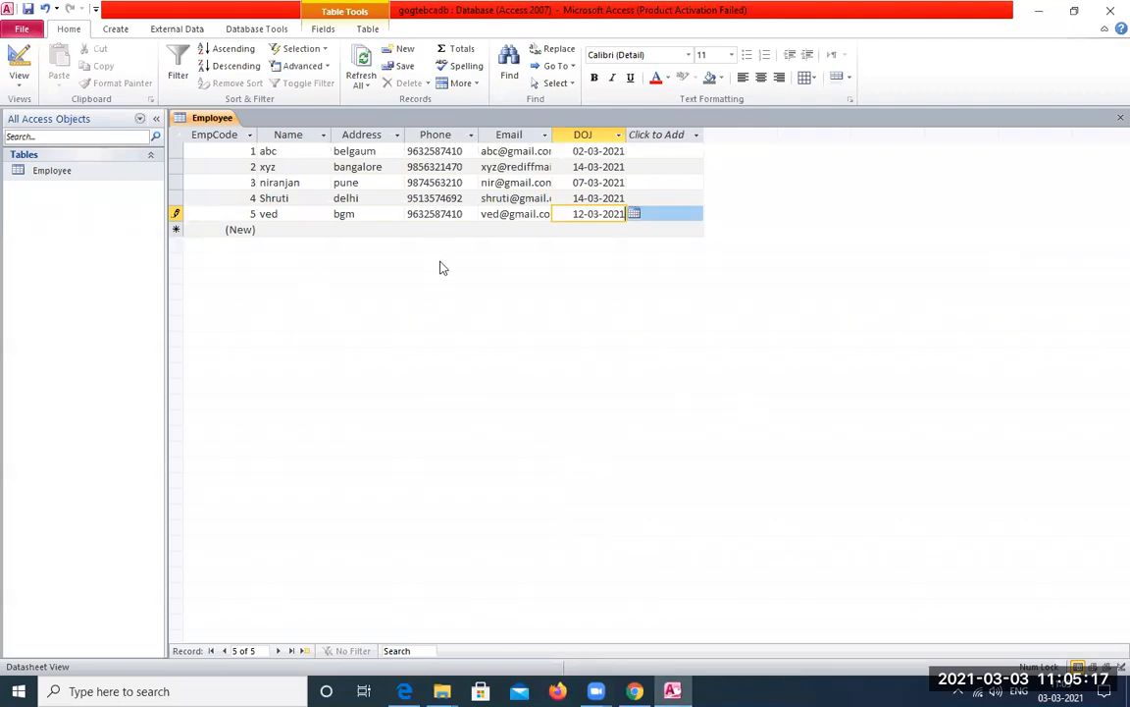
left_click(66, 173)
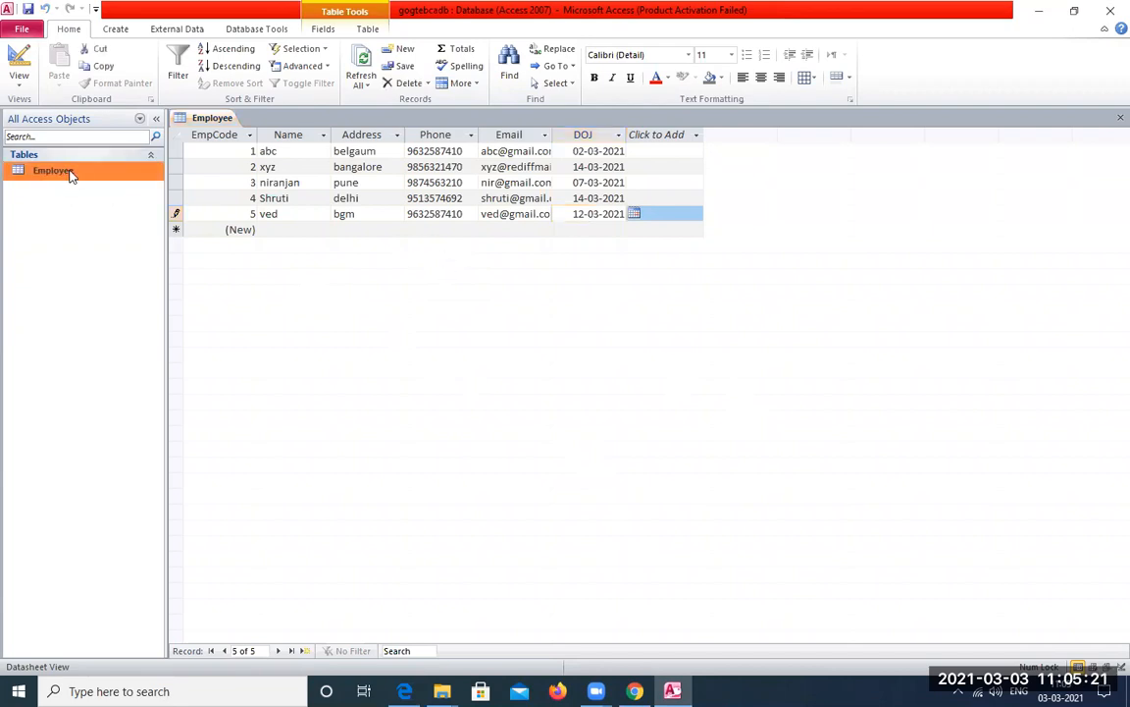
left_click(115, 29)
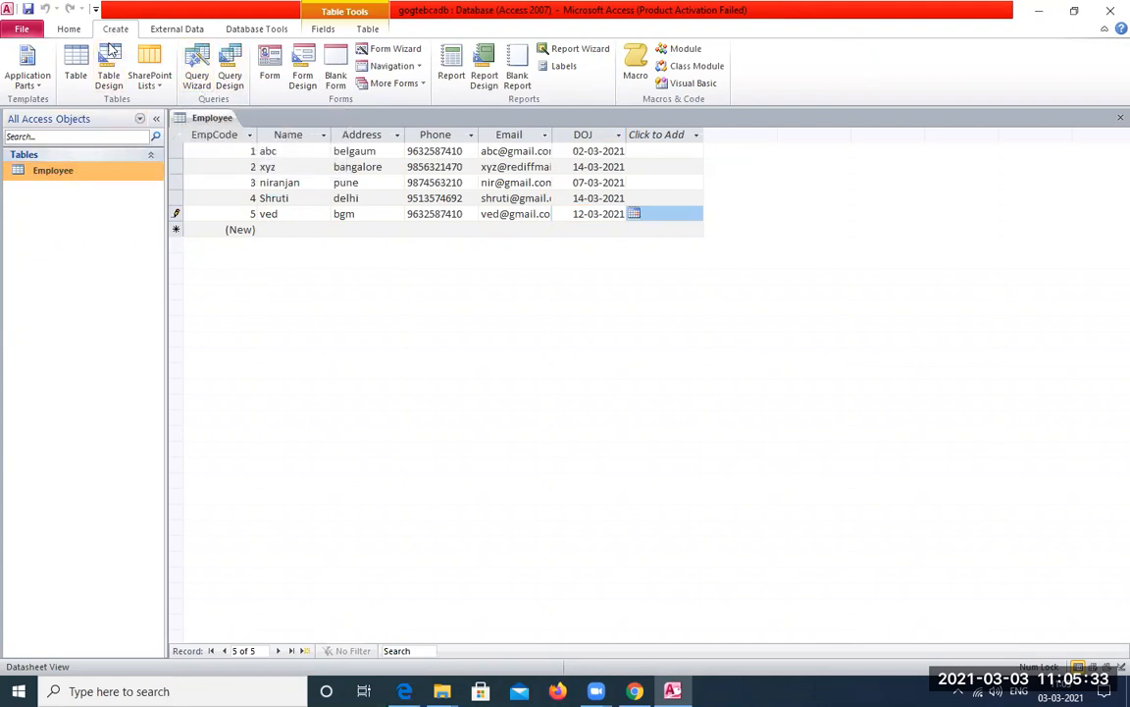
left_click(195, 82)
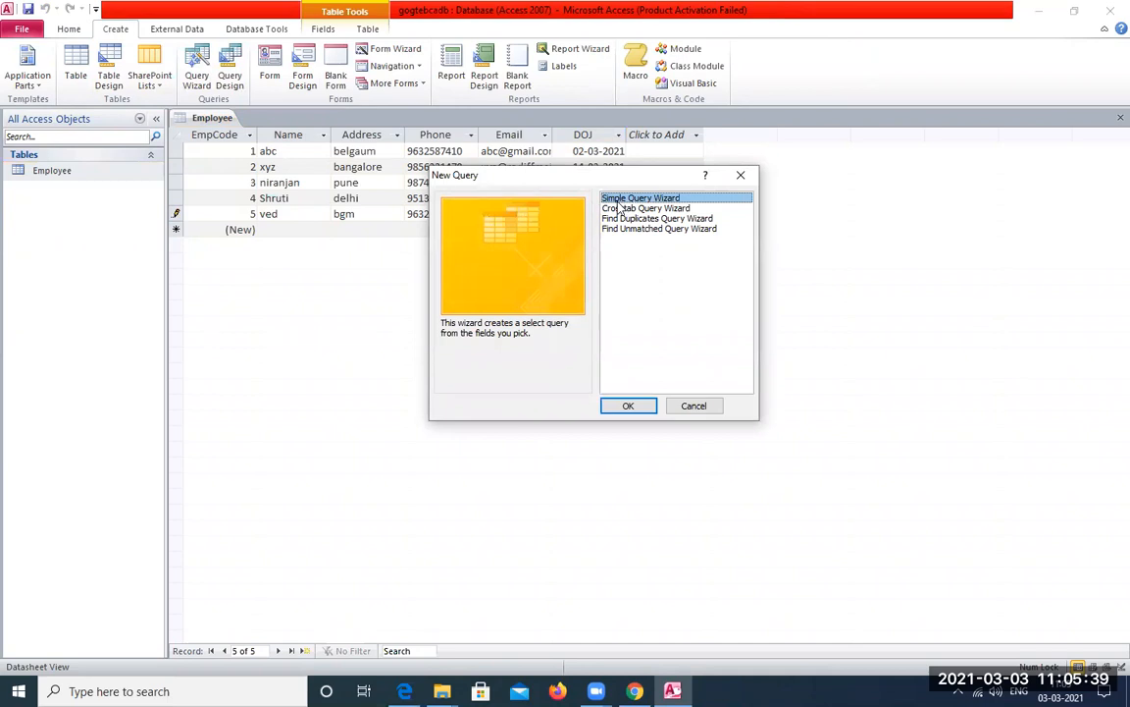
left_click(638, 408)
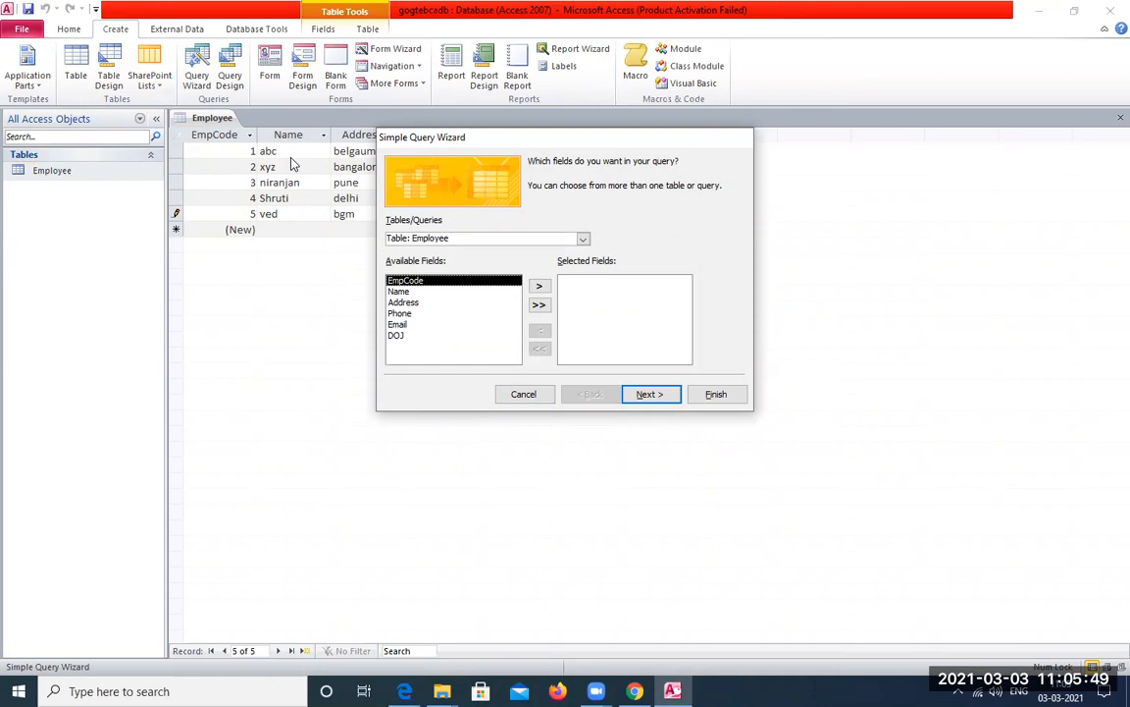
left_click(540, 286)
left_click(403, 302)
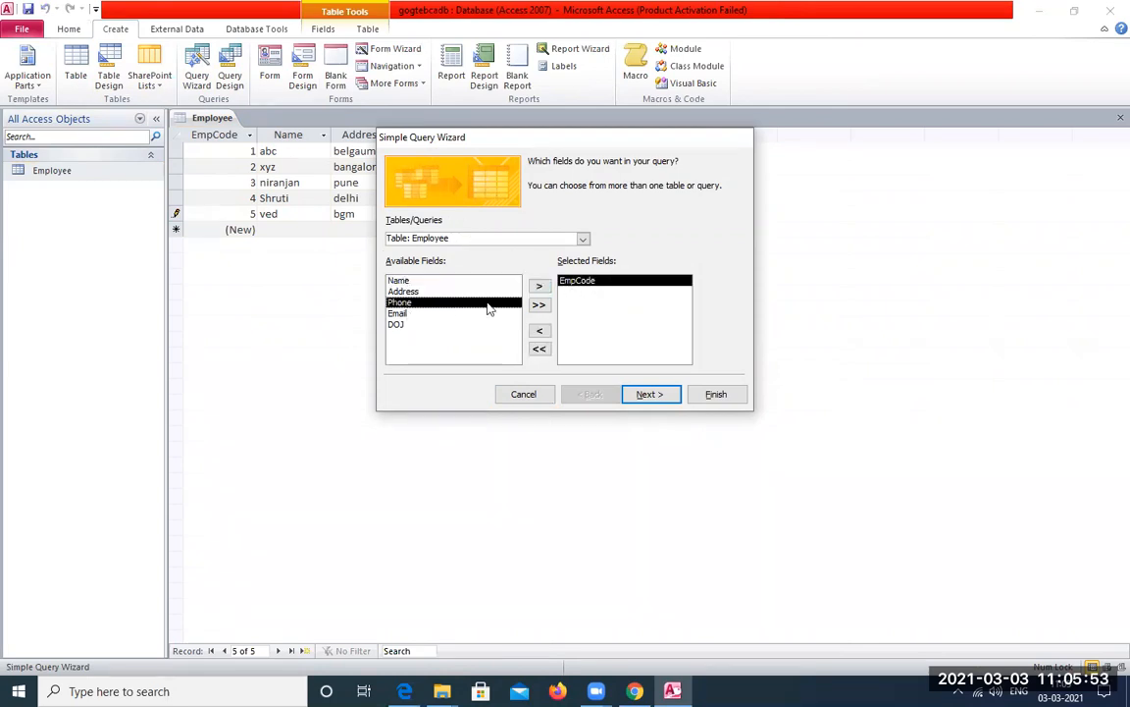
left_click(539, 286)
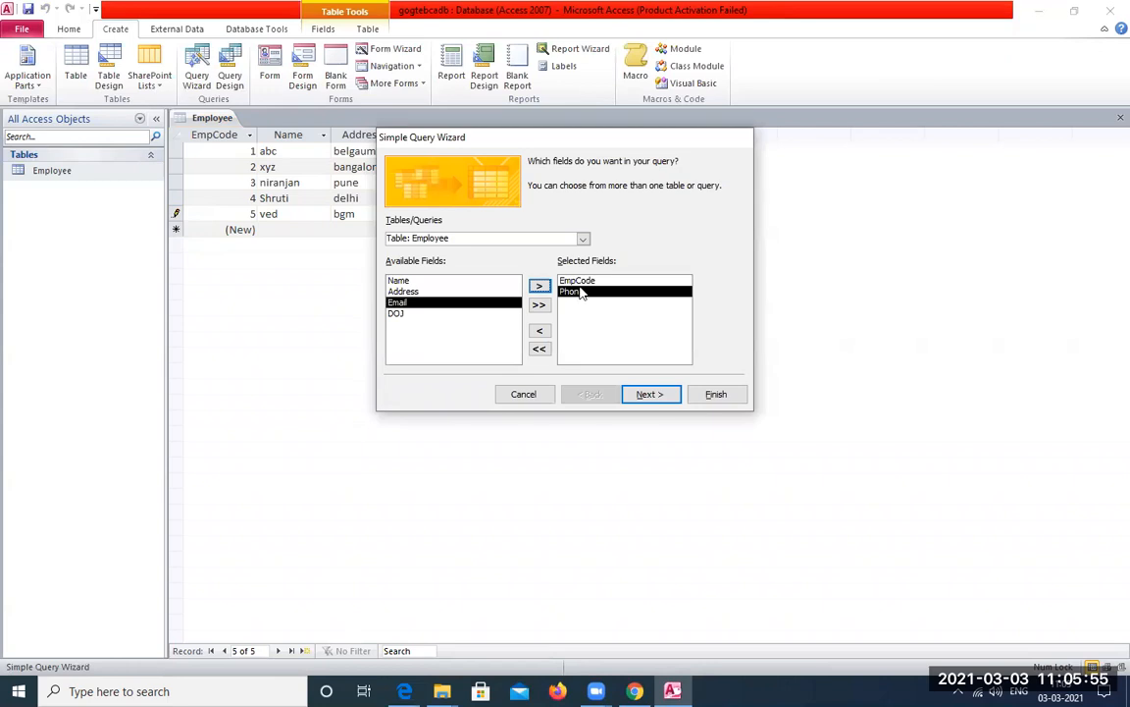
left_click(541, 335)
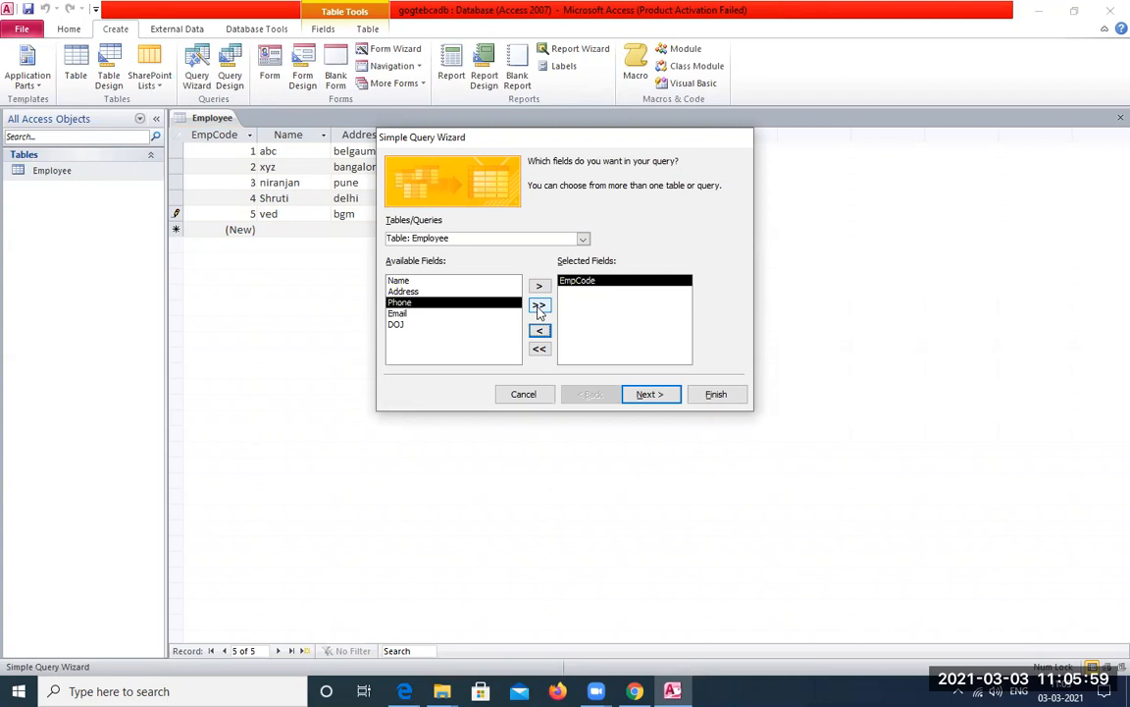
left_click(539, 306)
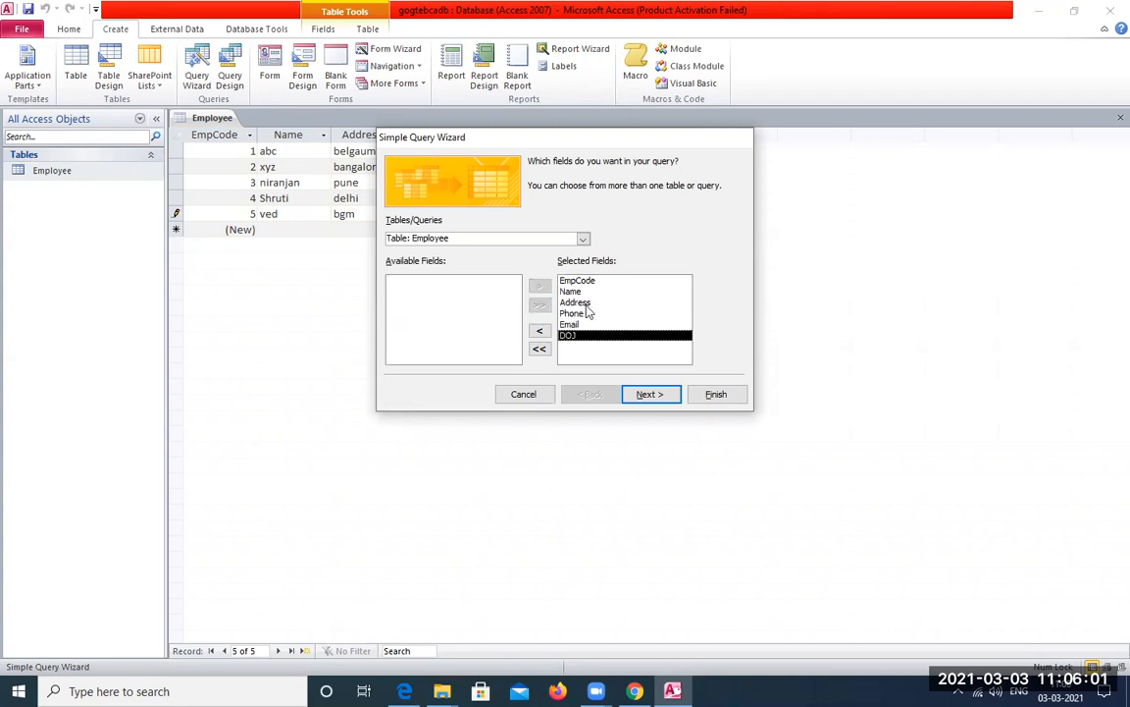
left_click(539, 348)
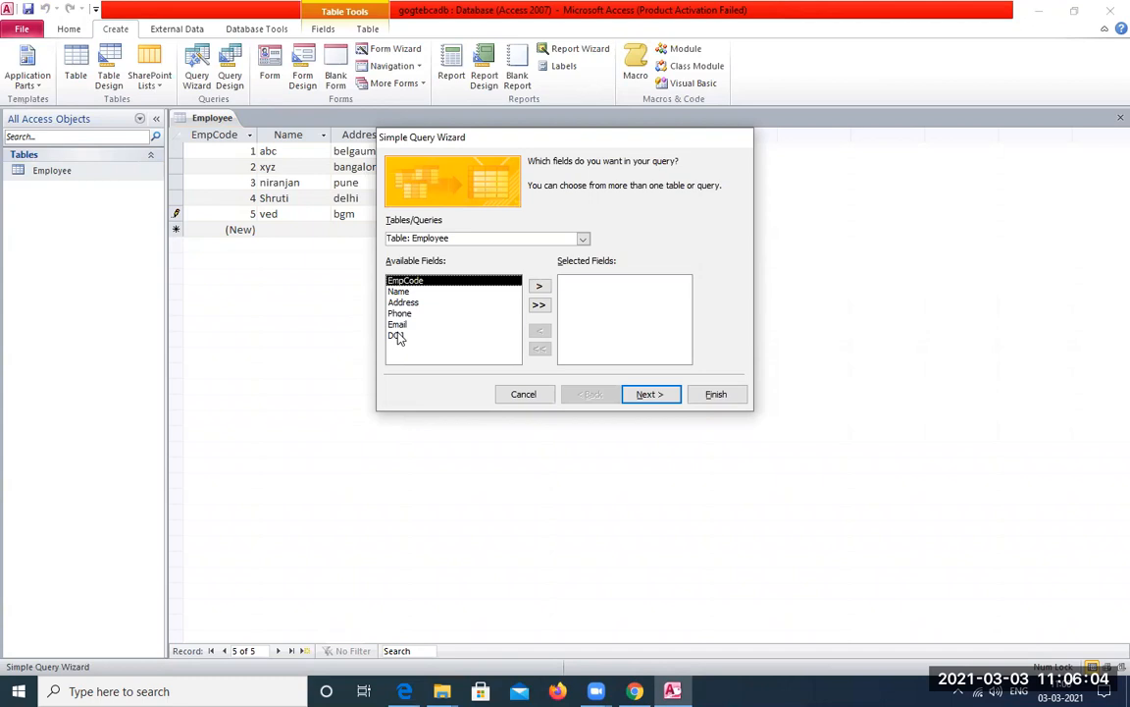
Step: Include all Employee fields in the query, keep the title Employee Query, and finish by opening it to view information
left_click(539, 305)
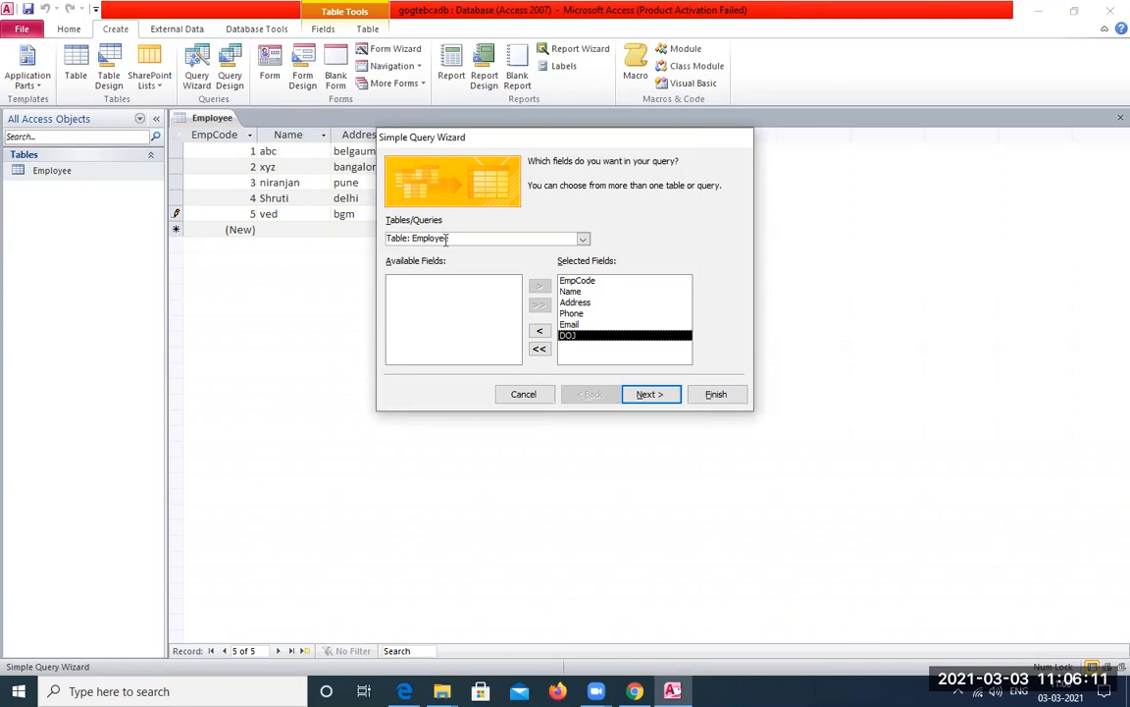
left_click(651, 394)
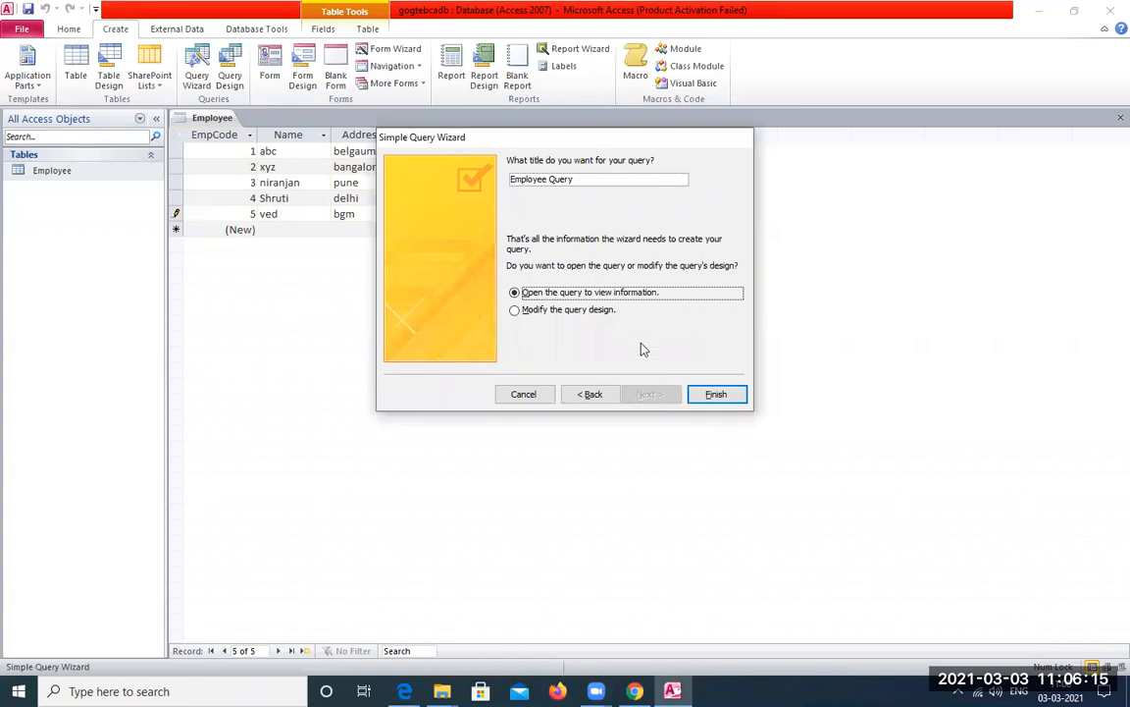
left_click(589, 179)
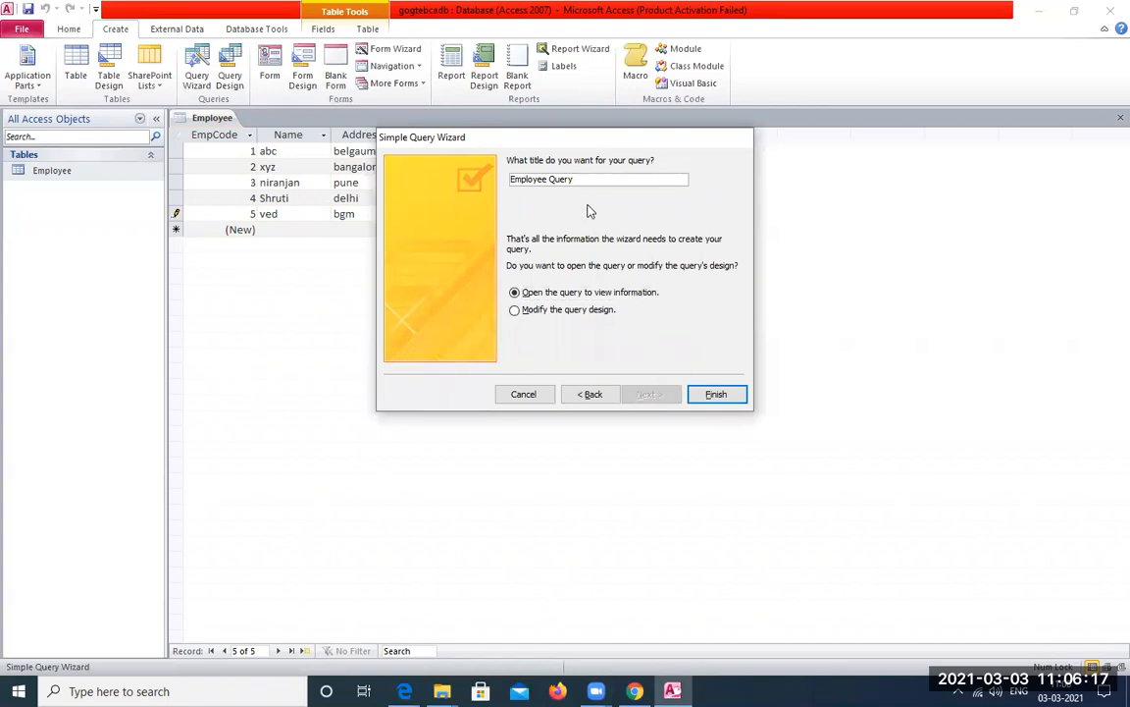
left_click(720, 394)
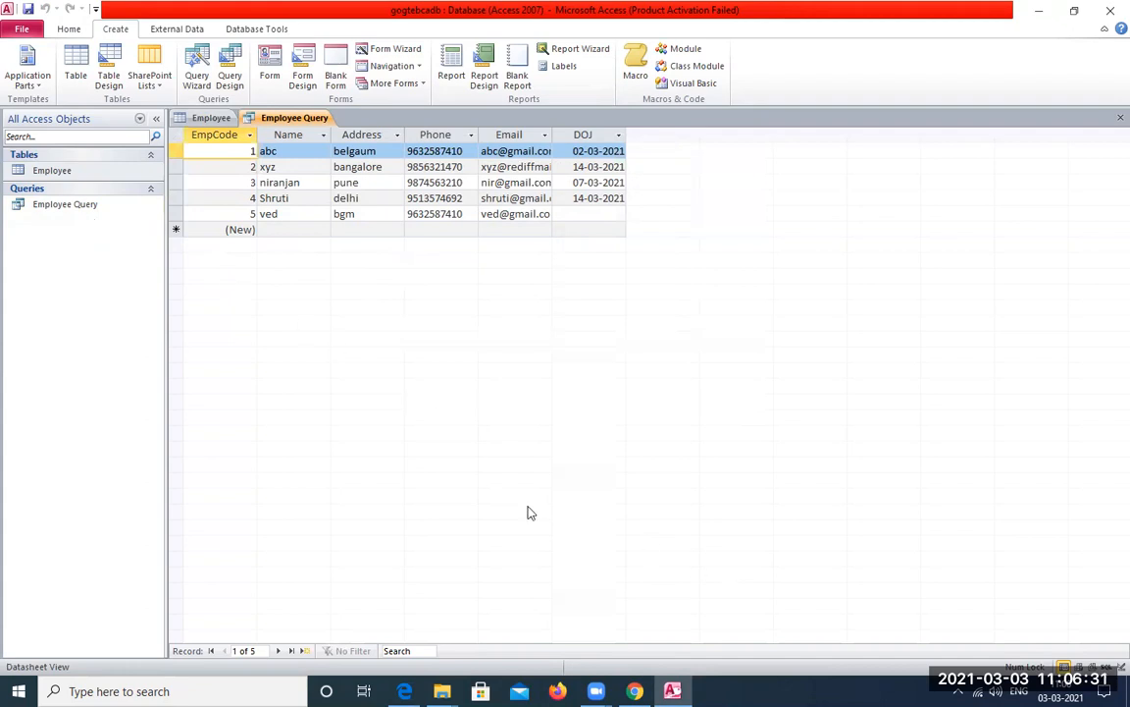
Step: Switch to the exercise PDF in the browser and review the Employee table, select query and record-sorting tasks in Section B
left_click(409, 687)
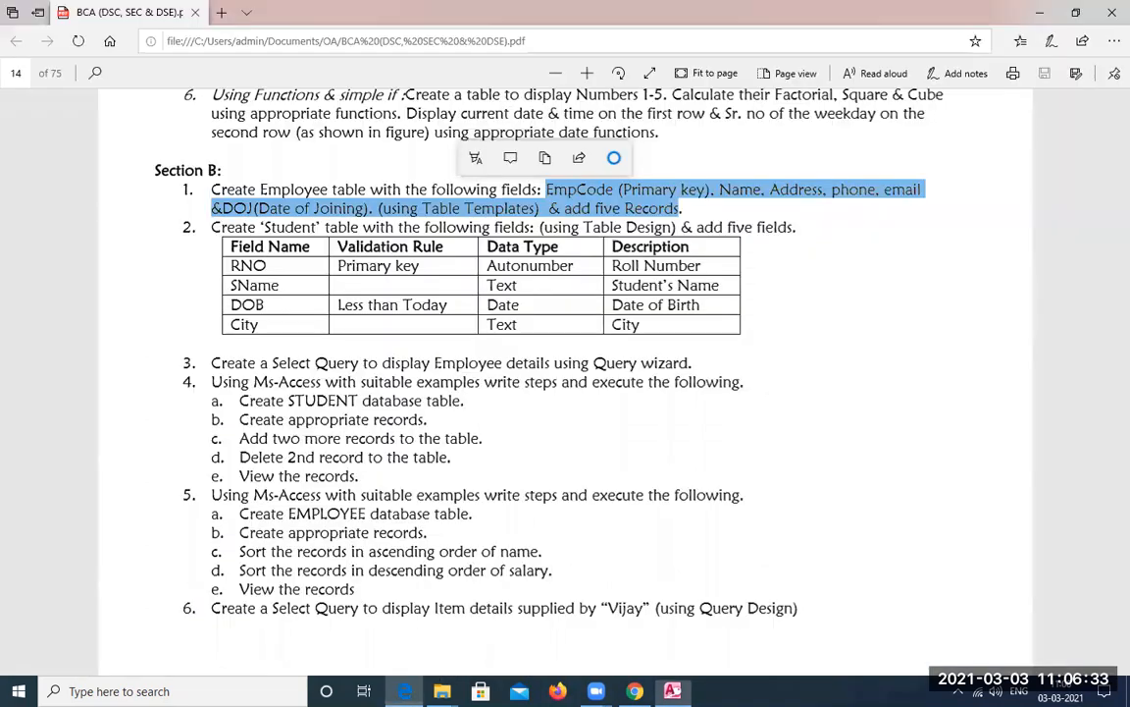
left_click(252, 193)
left_click_drag(254, 360, 361, 364)
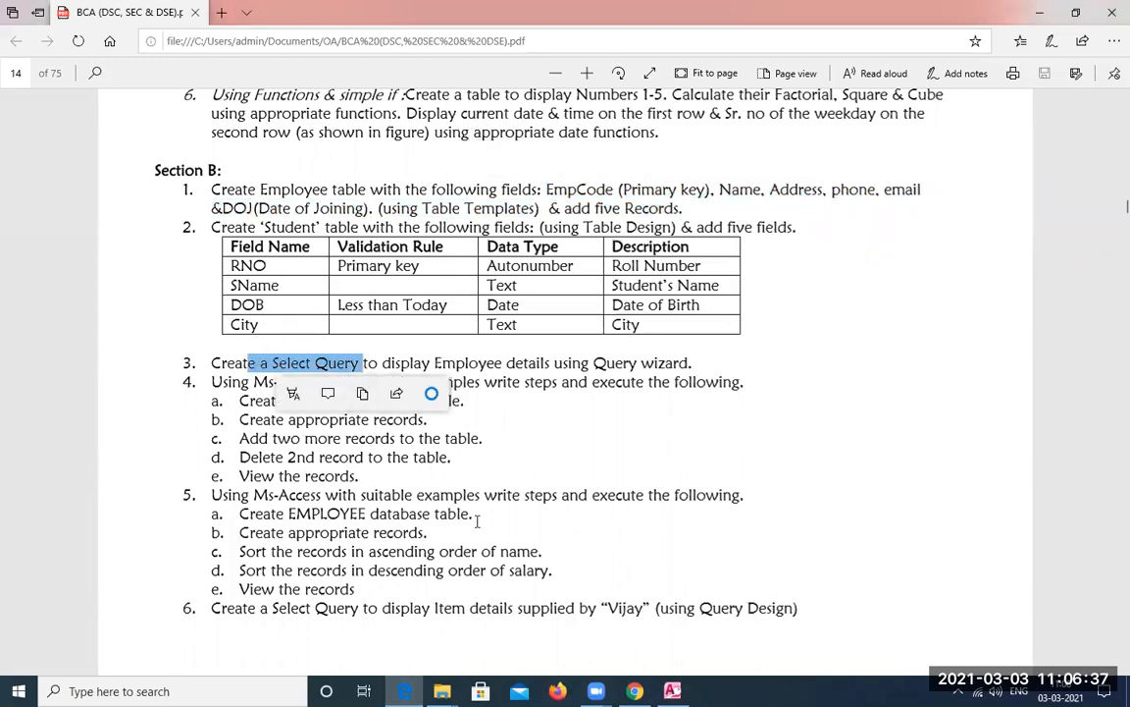
left_click_drag(210, 494, 285, 515)
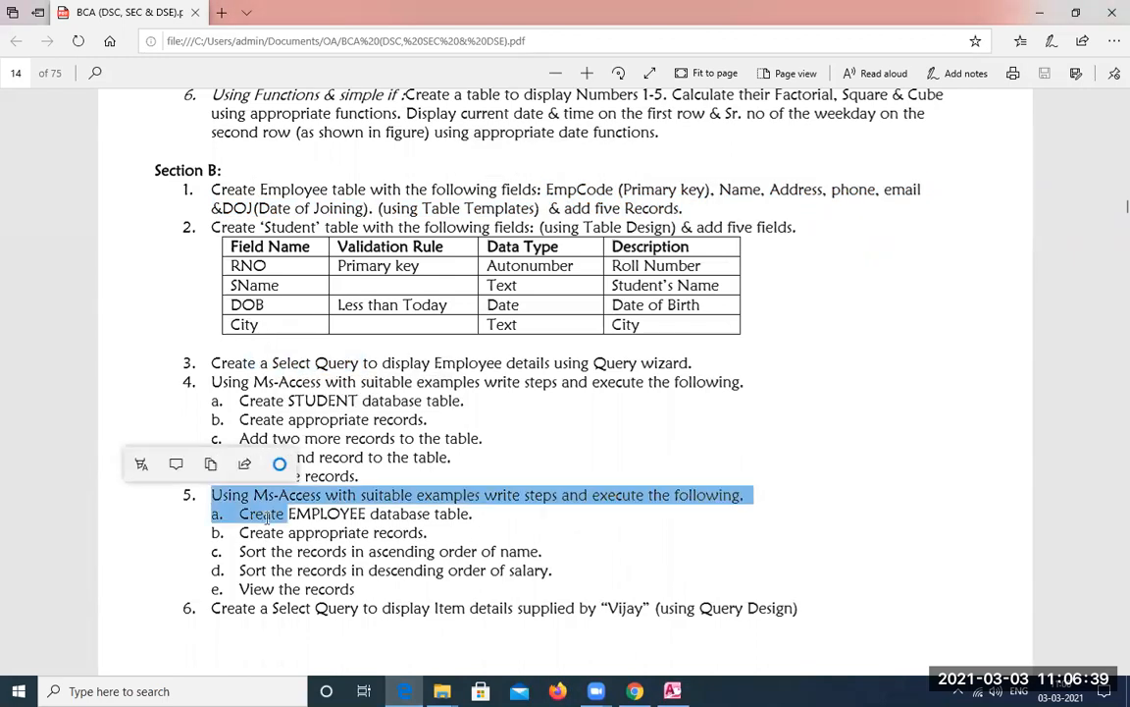
left_click(322, 538)
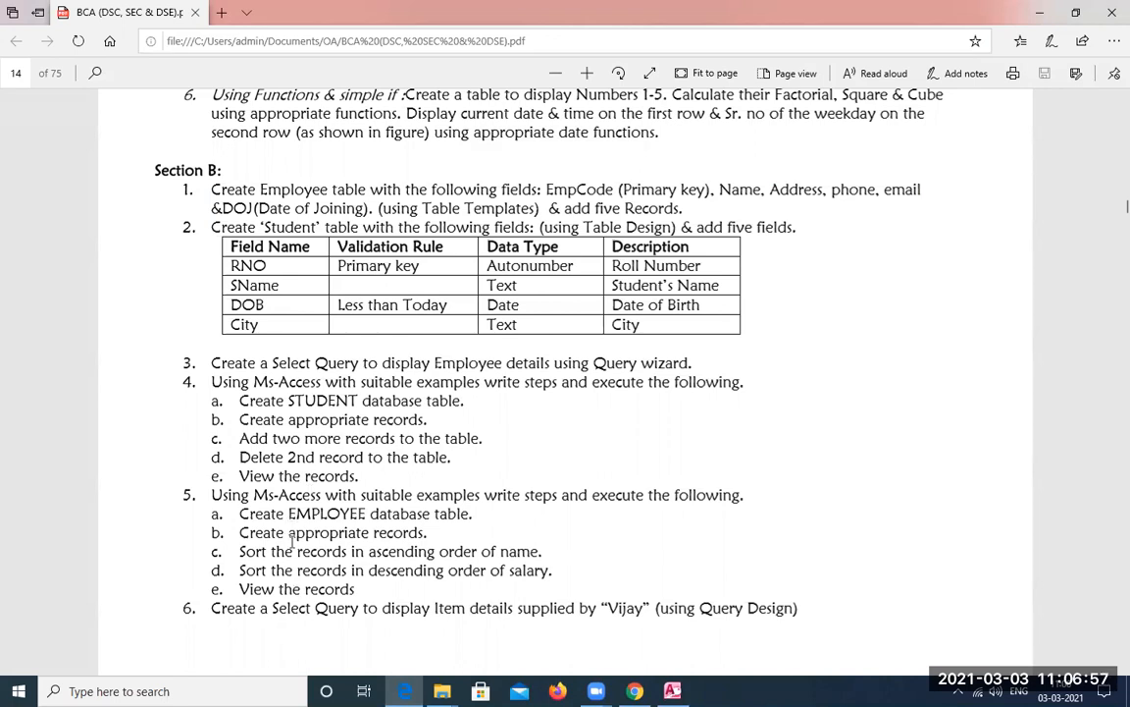
left_click_drag(294, 514, 327, 513)
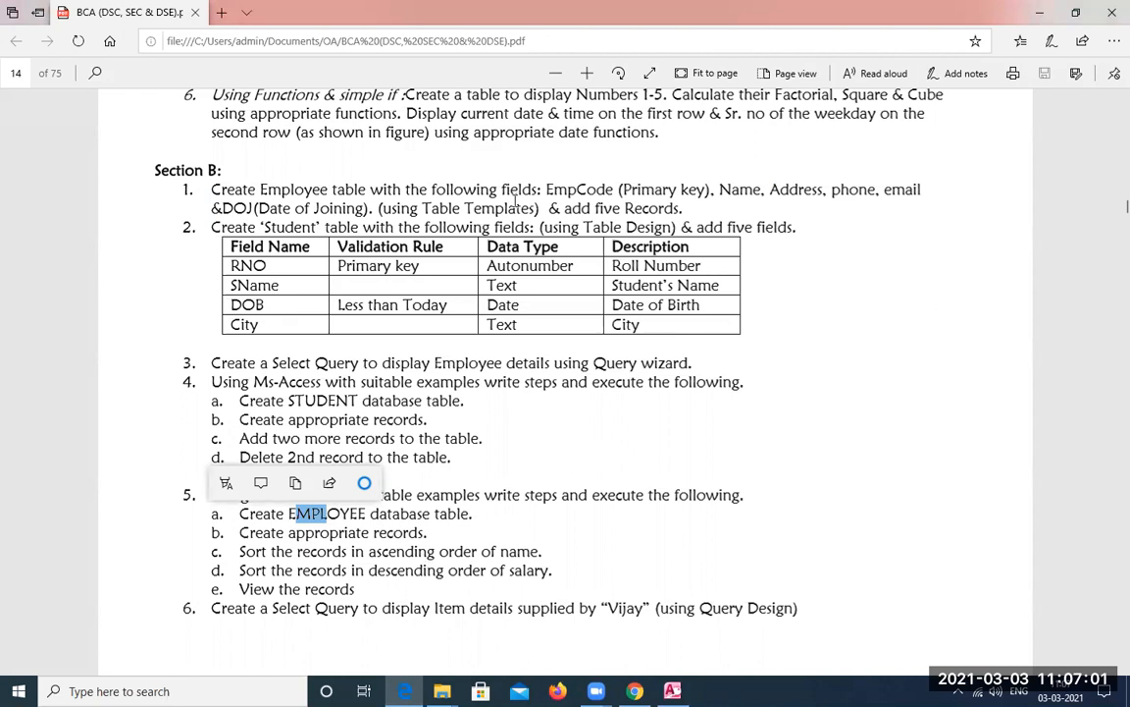
left_click_drag(500, 190, 552, 212)
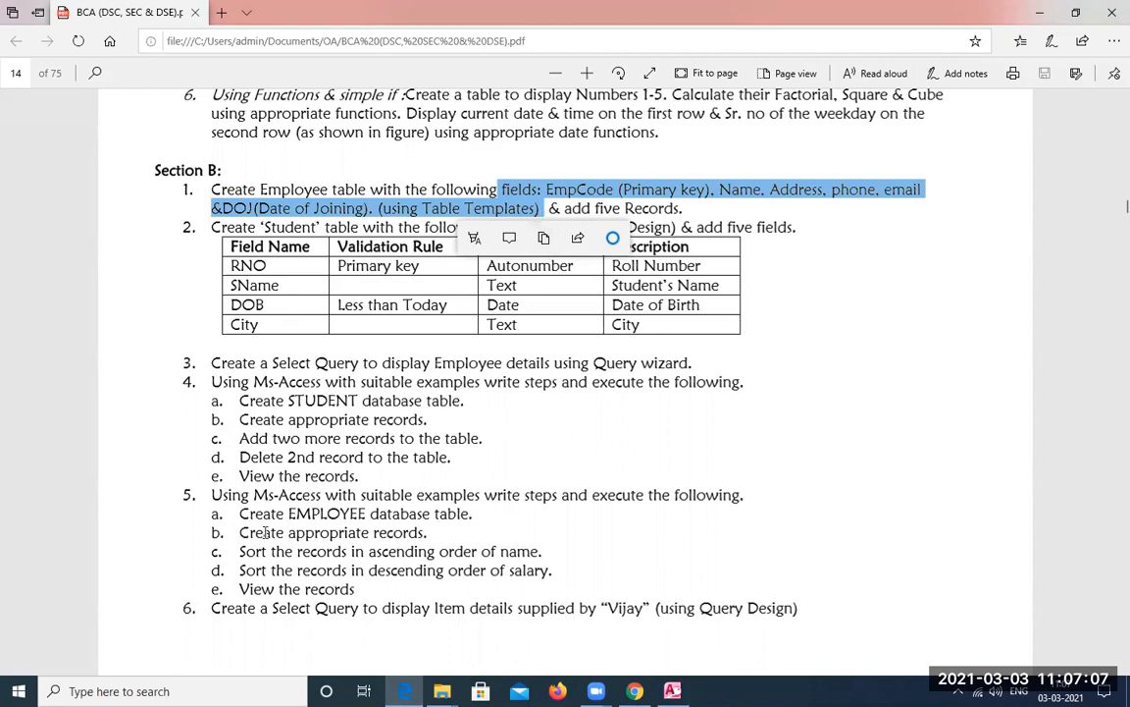
left_click_drag(265, 532, 373, 532)
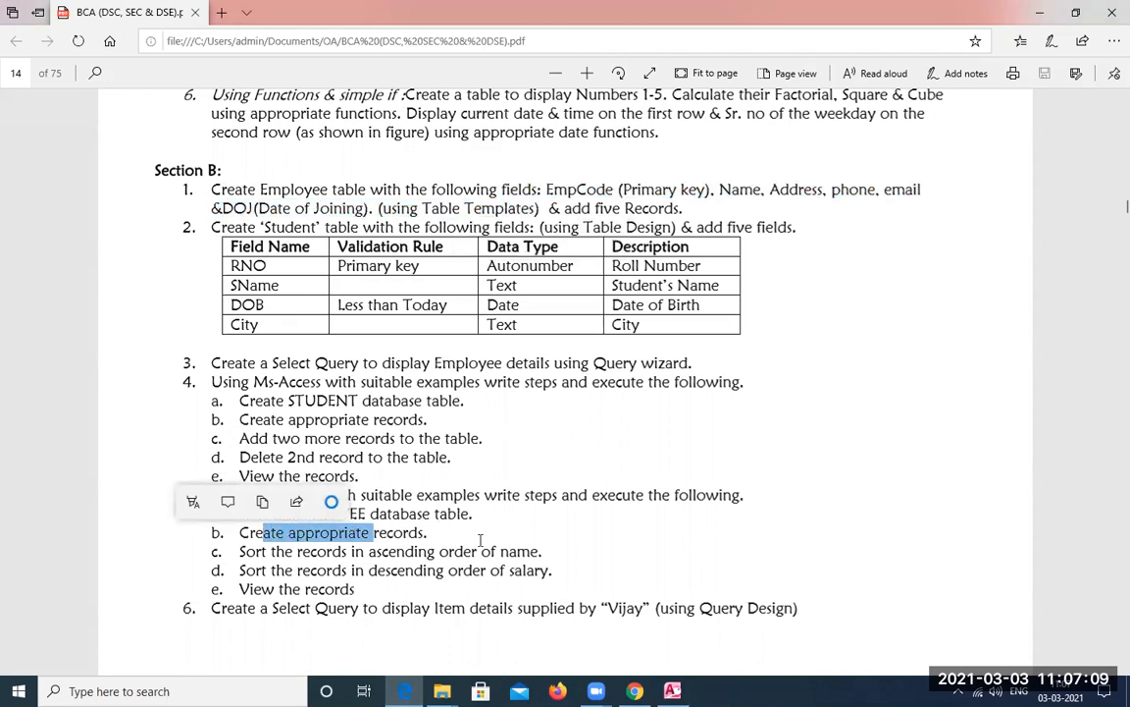
left_click(431, 533)
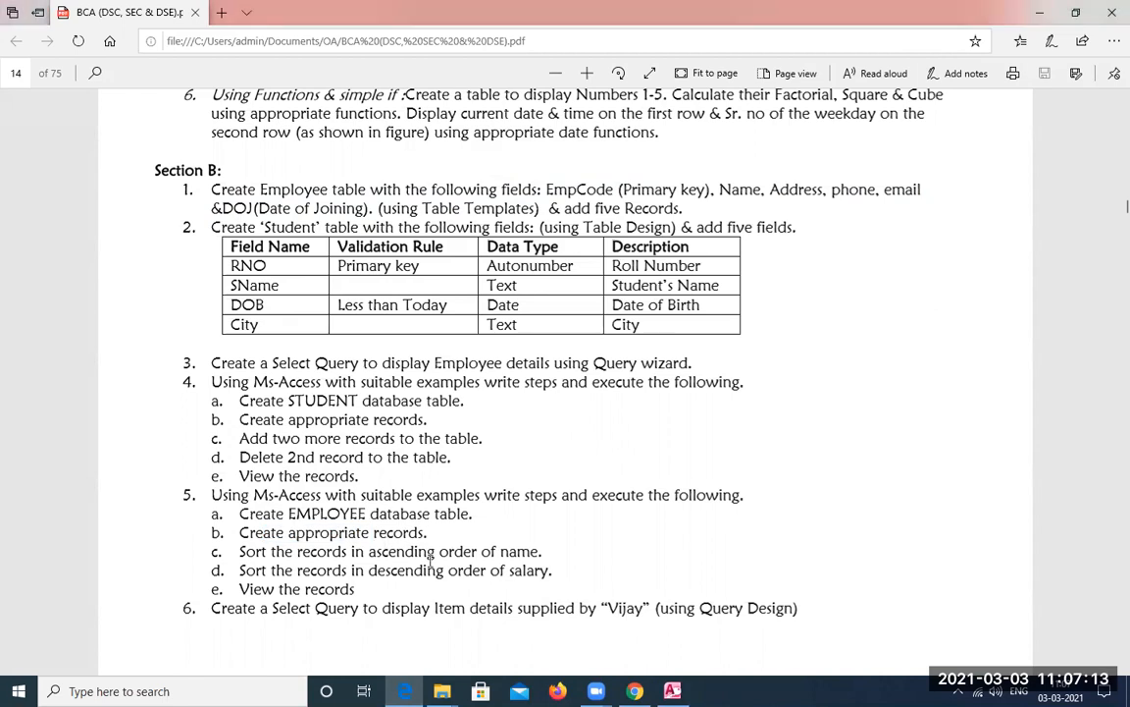
double_click(252, 551)
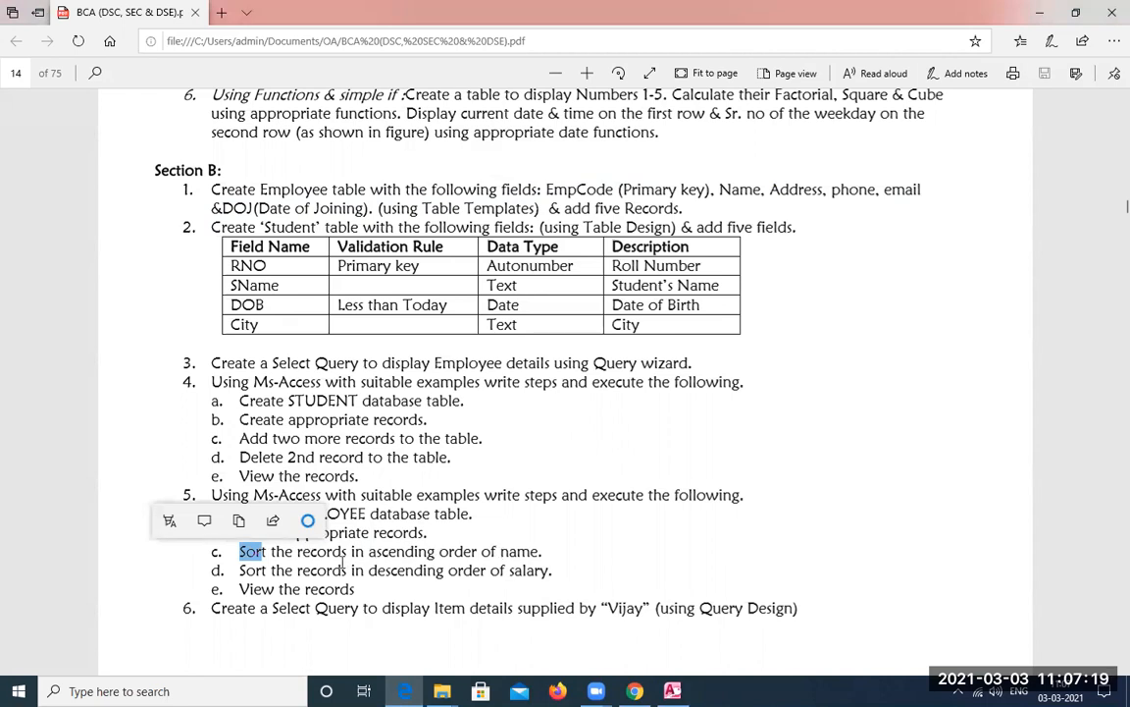
left_click(461, 552)
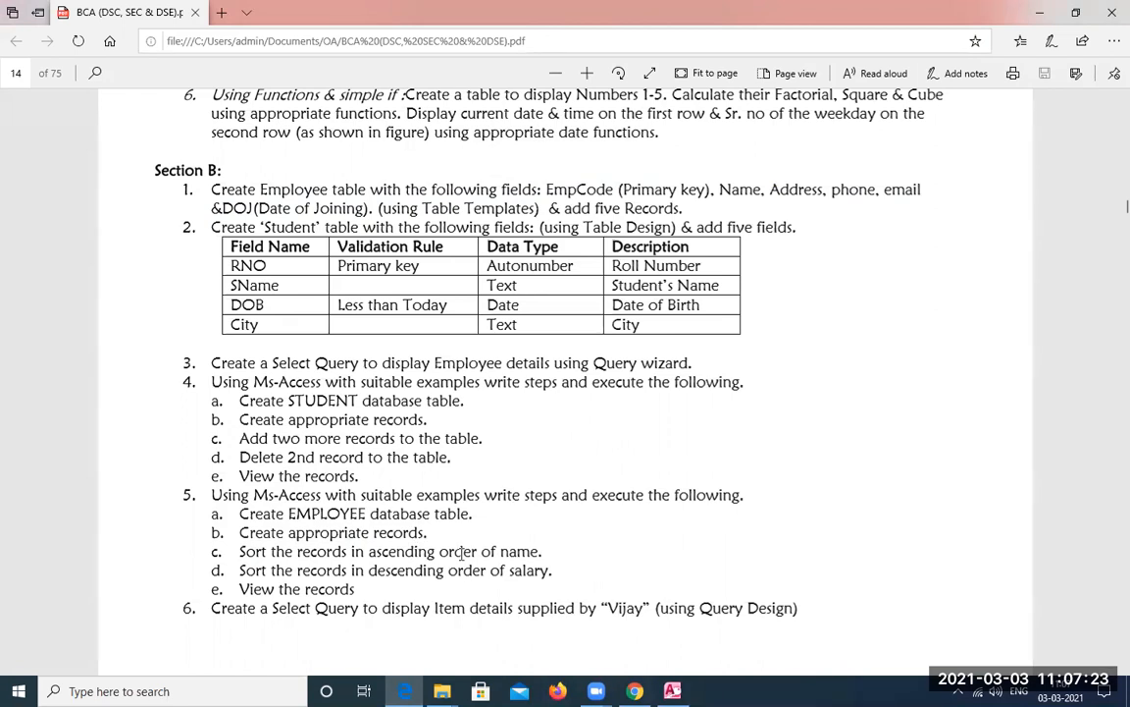
Step: Switch back to Microsoft Access and open Employee Query in Design View
left_click(672, 691)
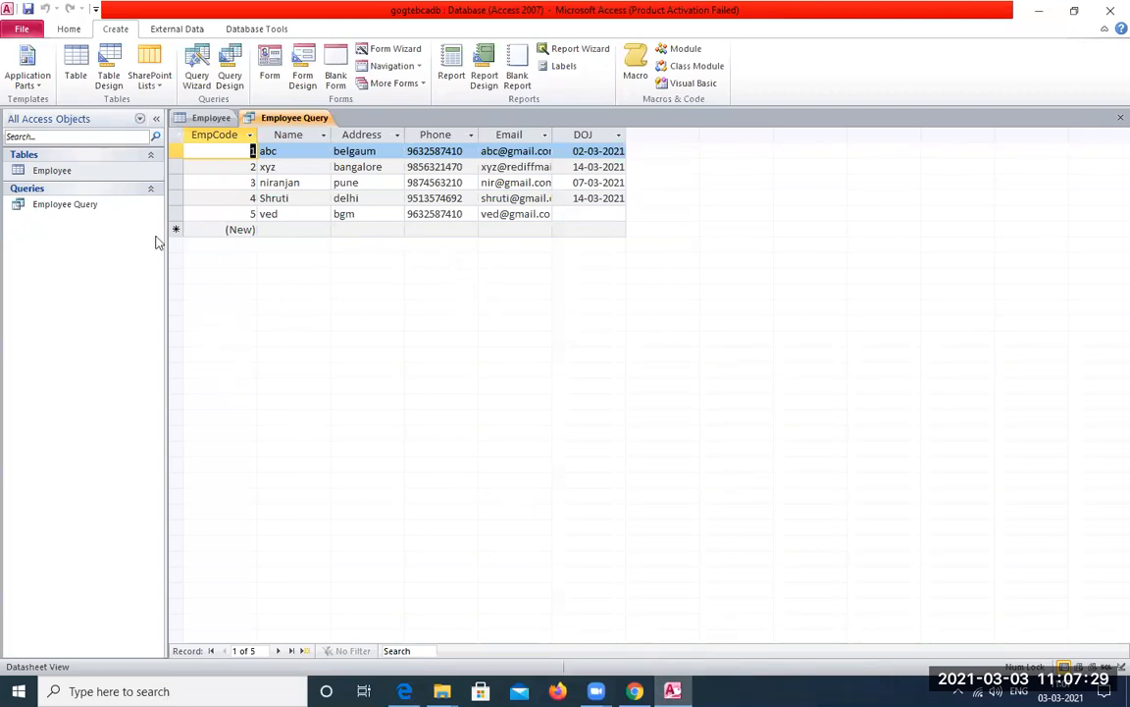
left_click(43, 208)
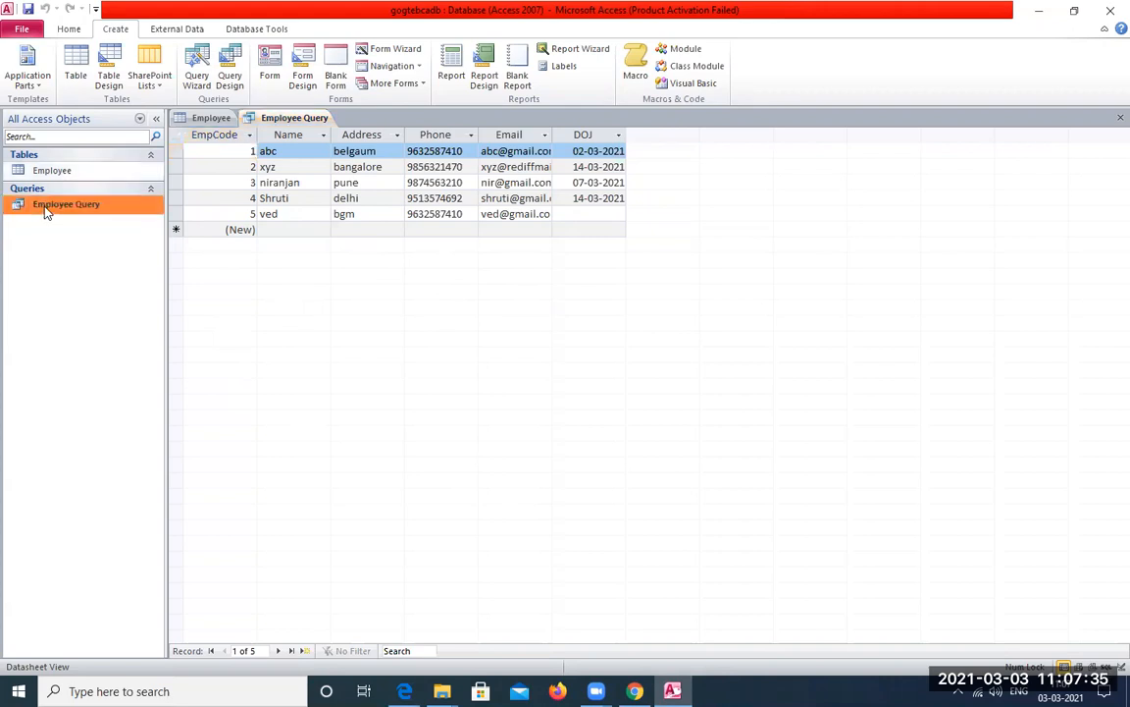
right_click(43, 213)
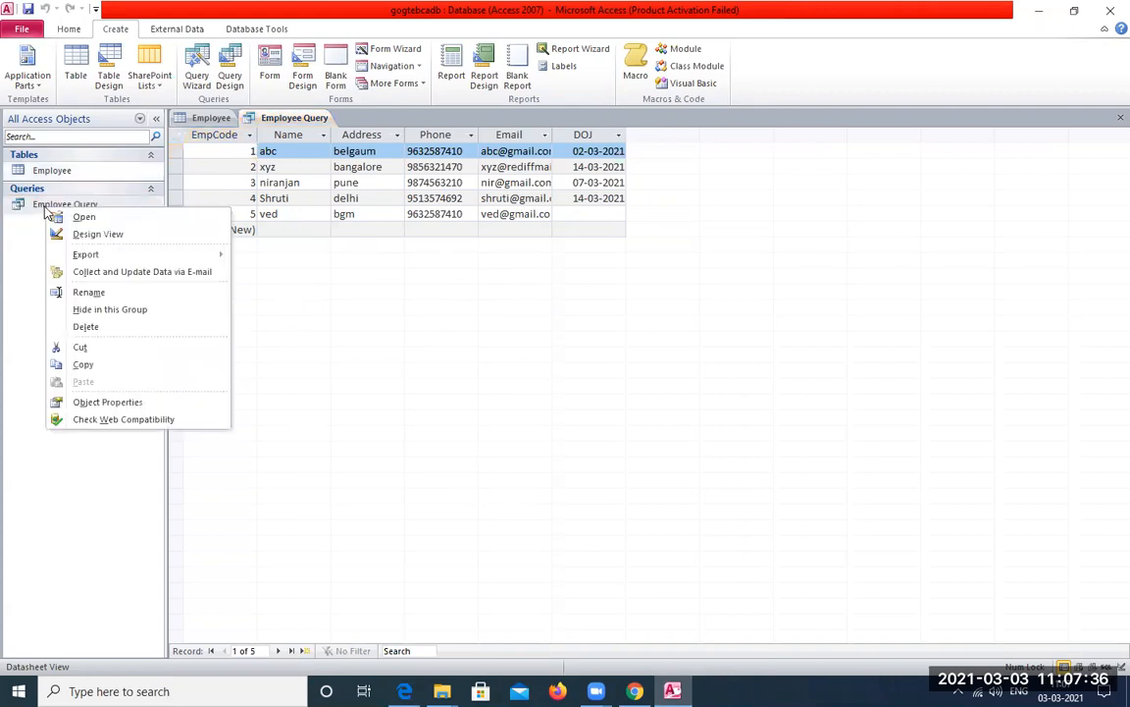
left_click(116, 236)
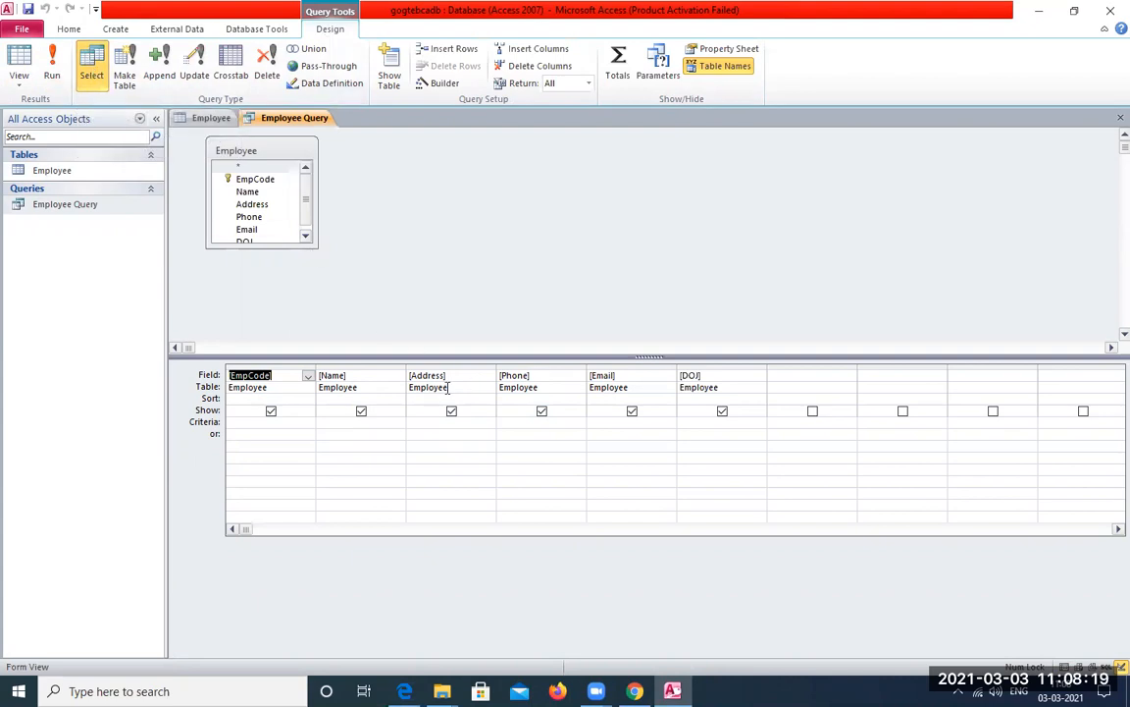
Step: Set the Name field of Employee Query to sort Ascending and run the query
left_click(392, 396)
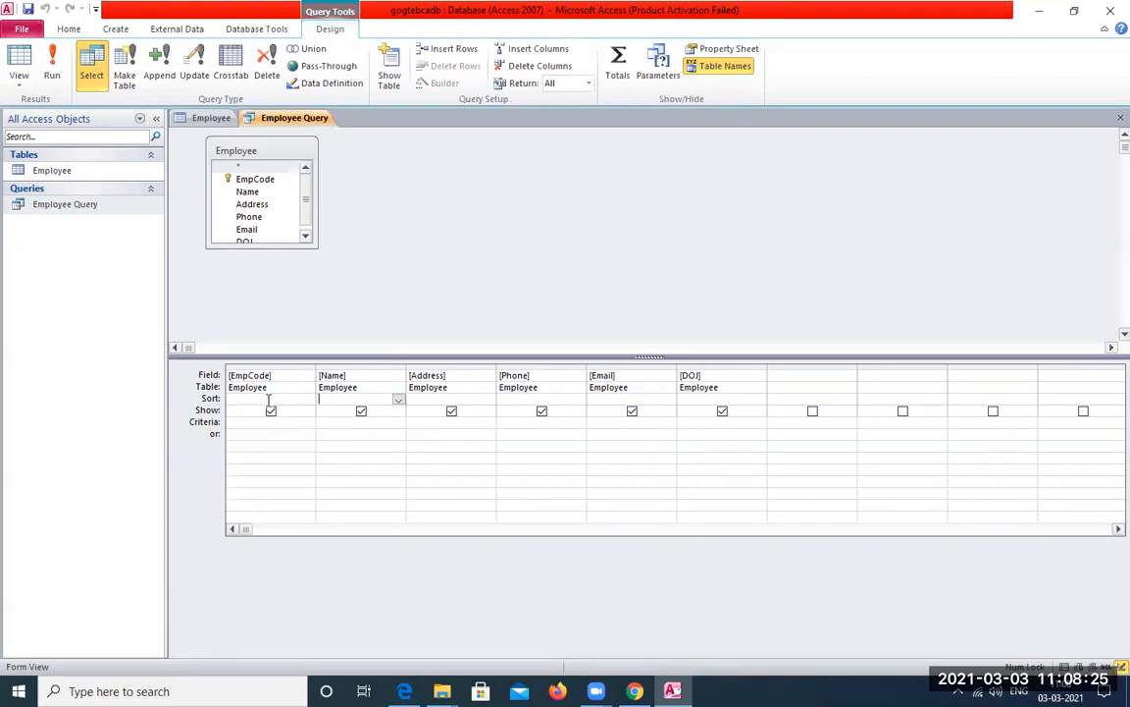
left_click(397, 400)
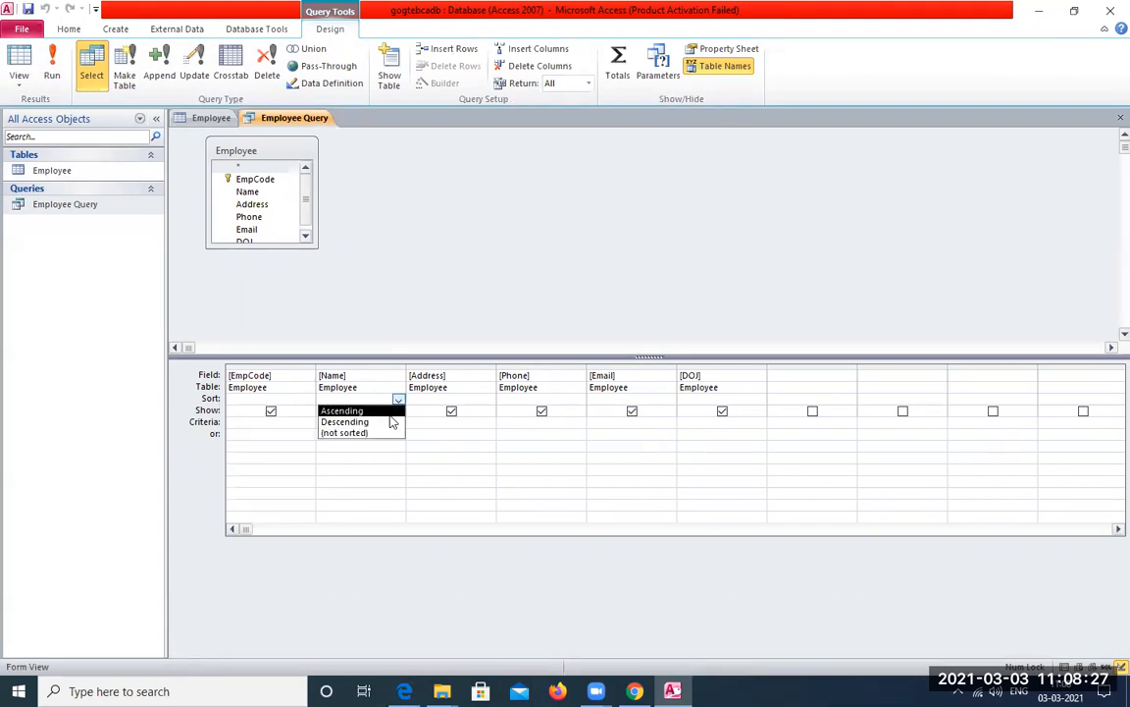
left_click(386, 411)
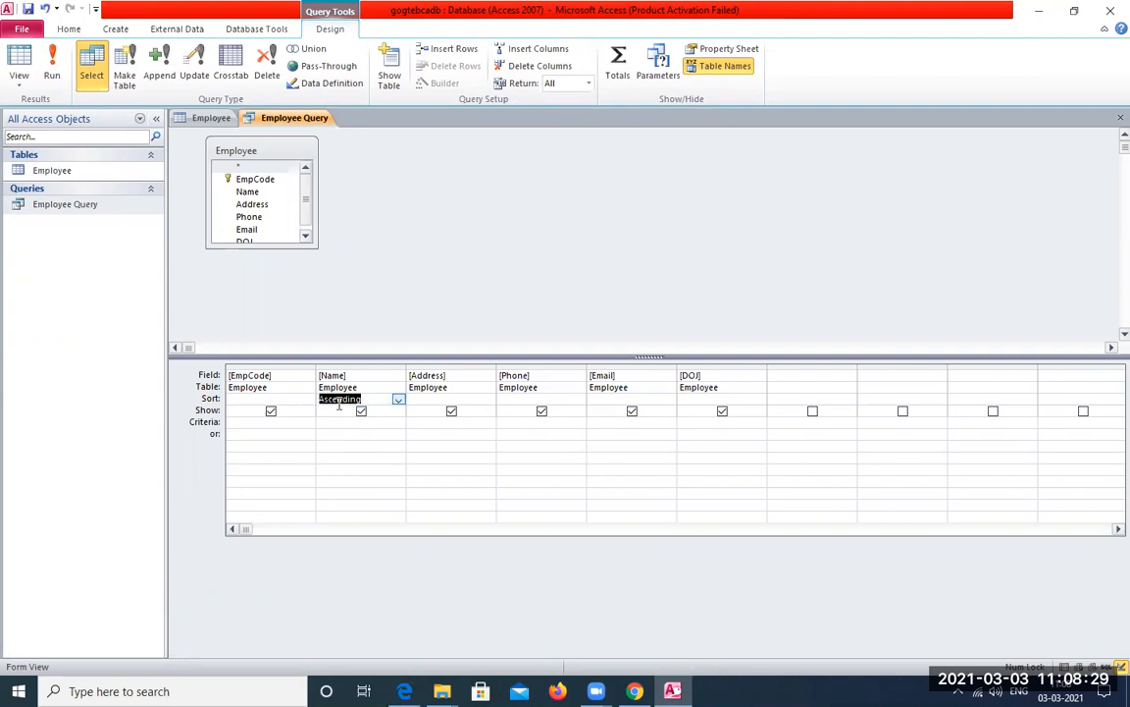
left_click(52, 65)
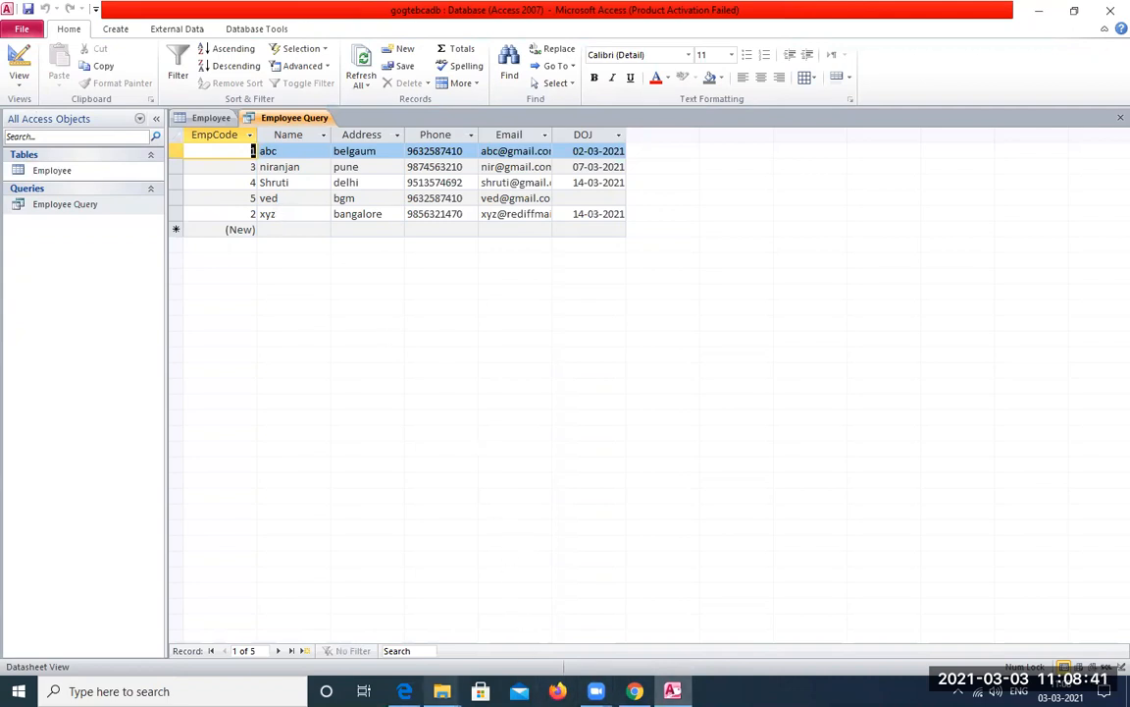
Step: Switch to the exercise PDF and check the question 5 tasks on sorting by name and by descending salary
left_click(396, 648)
left_click_drag(239, 551, 484, 553)
left_click(463, 593)
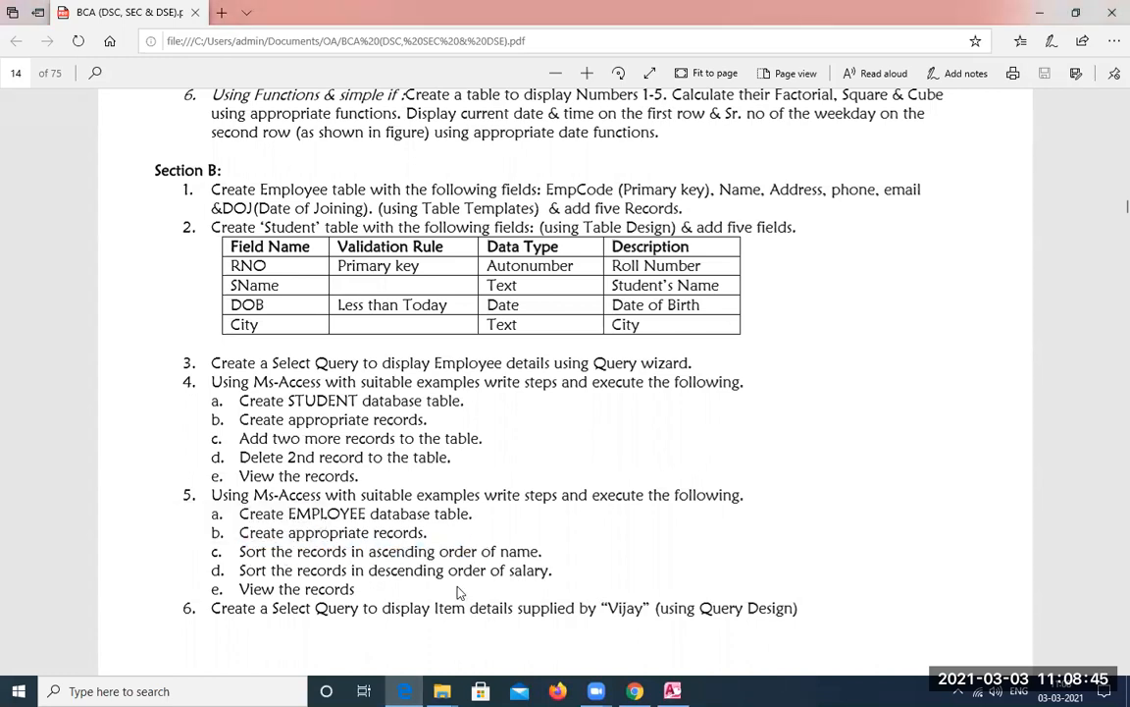
left_click_drag(240, 567, 550, 571)
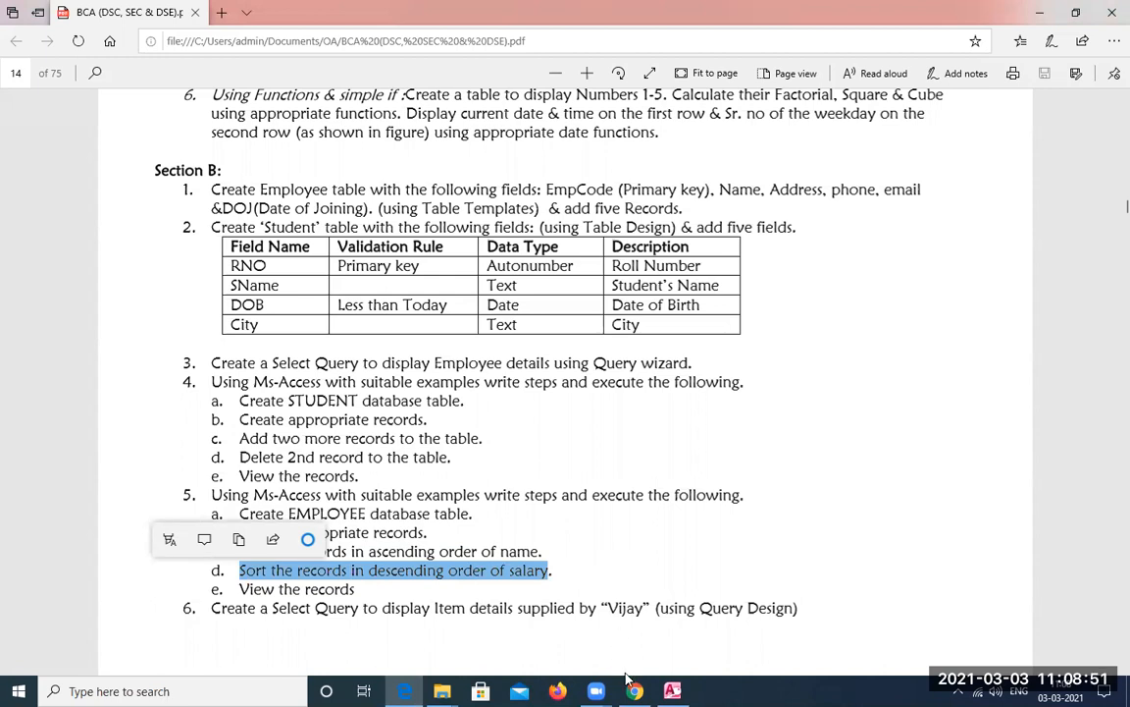
Step: Switch to Microsoft Access, open Employee Query in Design View and check which fields its design grid includes
left_click(672, 691)
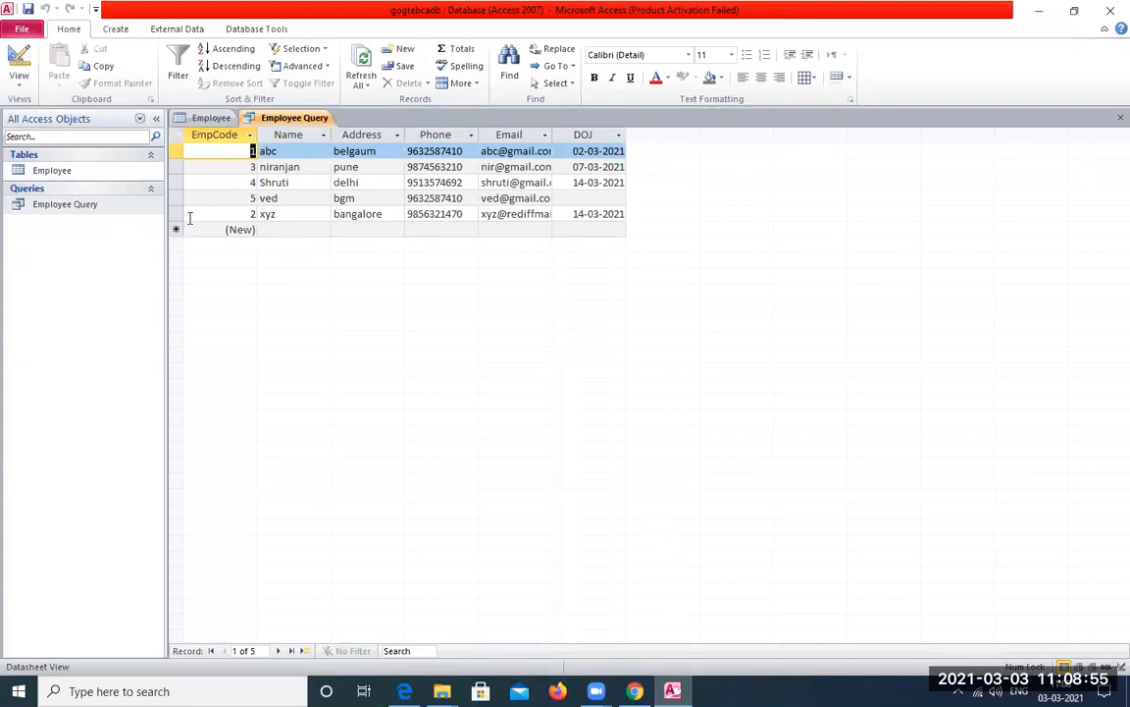
left_click(62, 207)
right_click(63, 207)
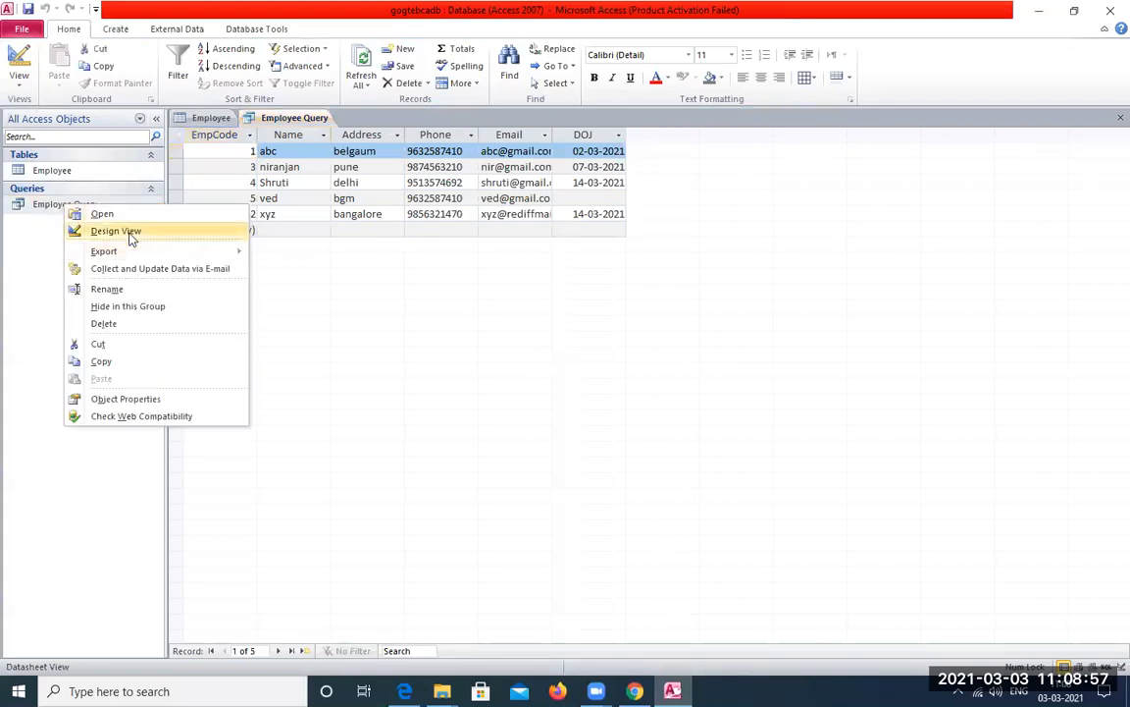
left_click(148, 231)
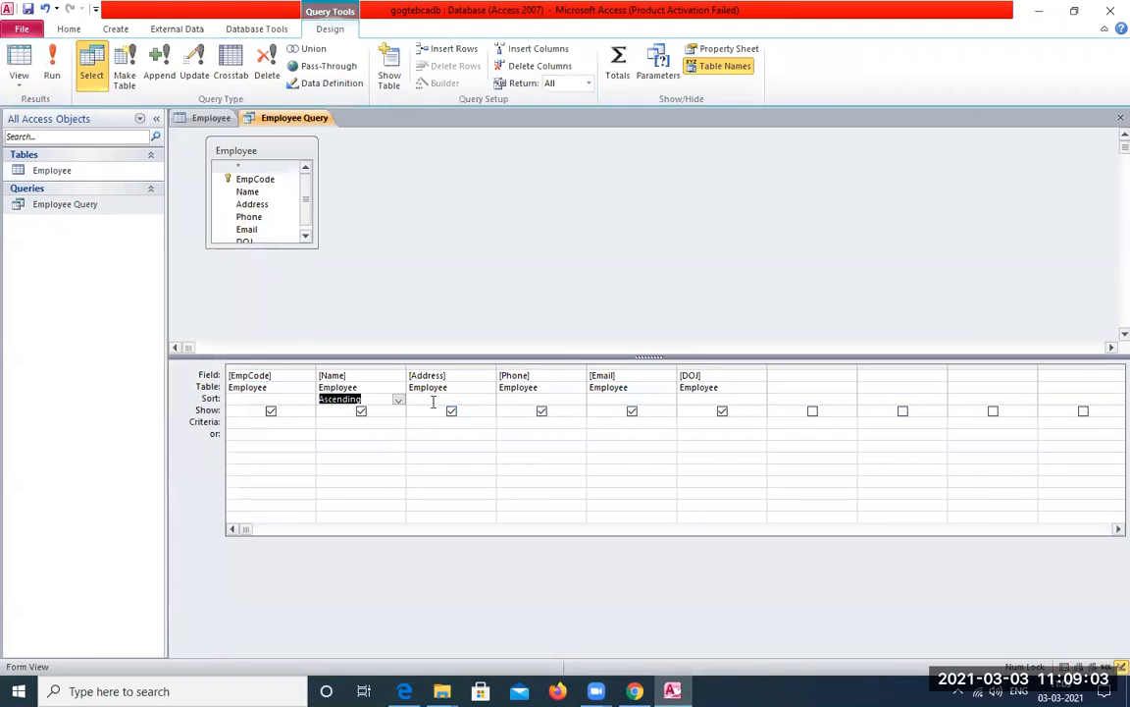
left_click(731, 378)
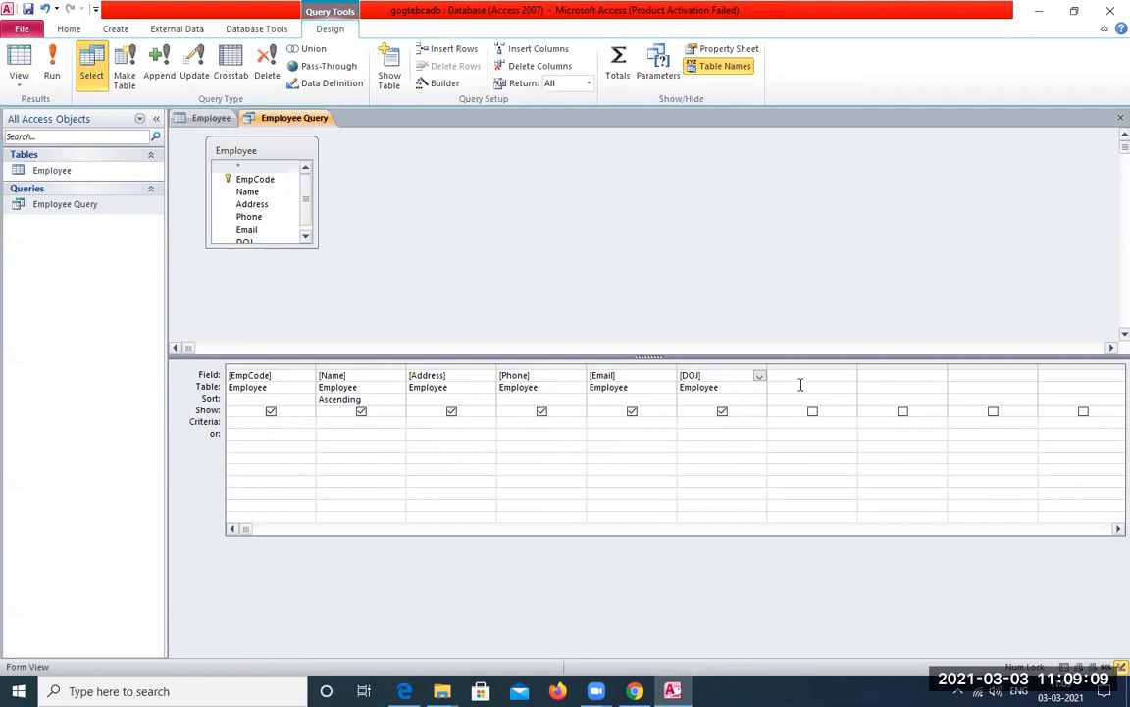
Step: Add a Text field named Salary after DOJ in the Employee table
left_click(202, 117)
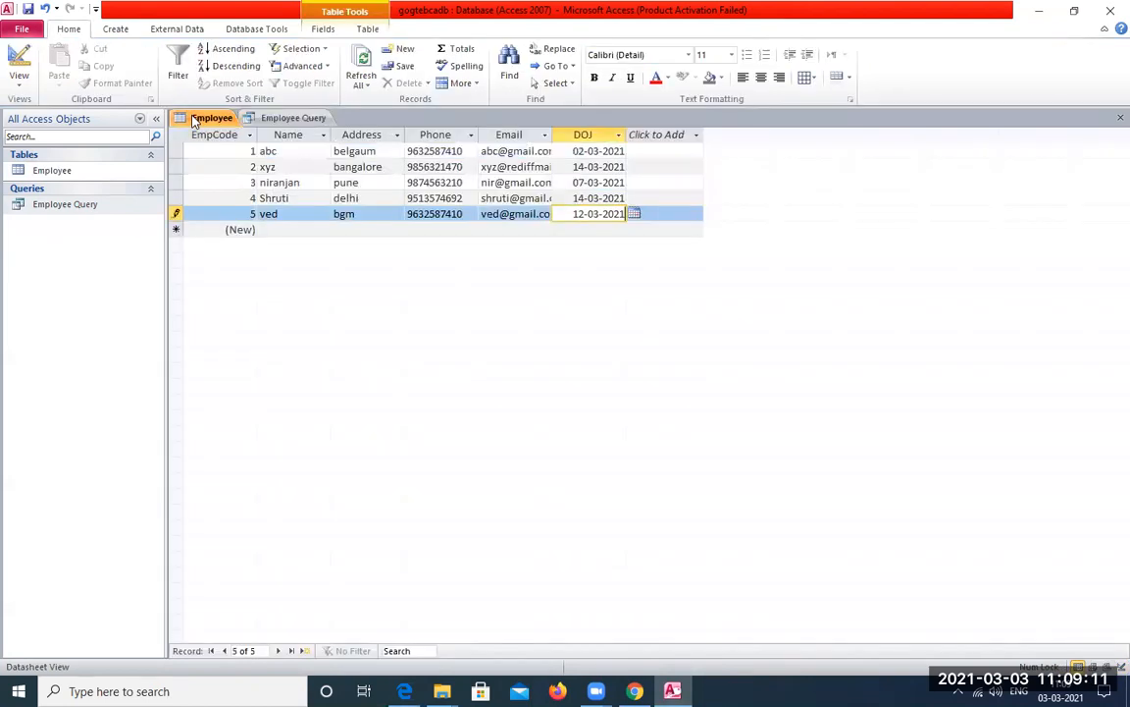
left_click(658, 137)
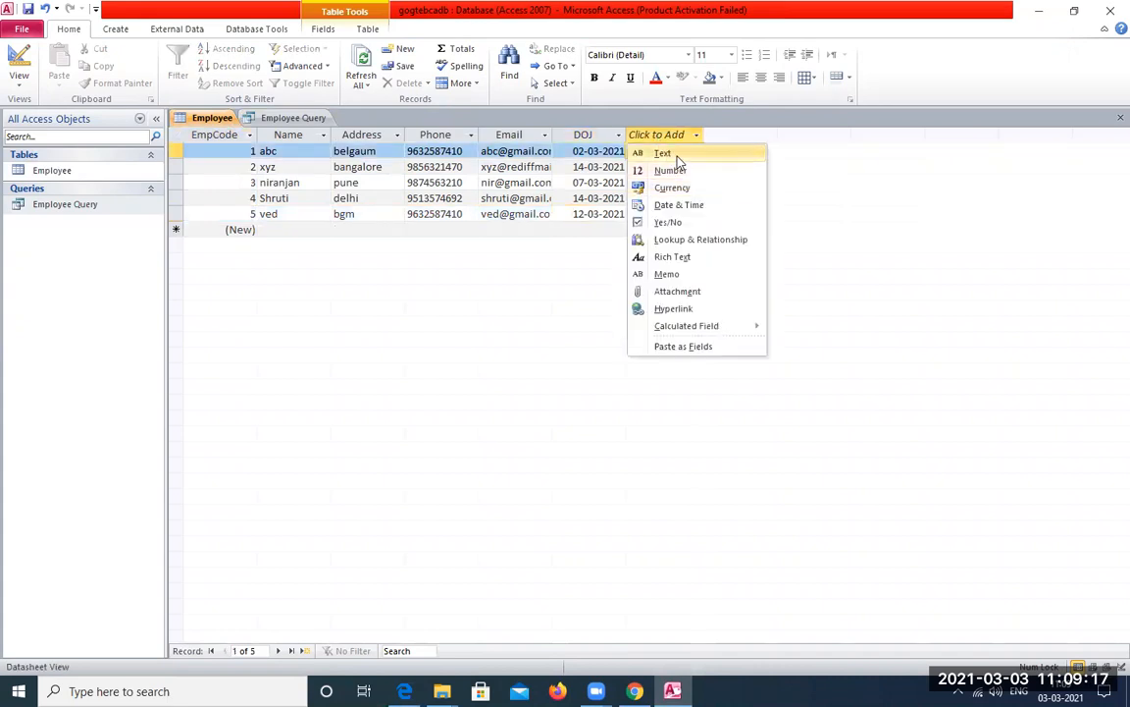
left_click(676, 156)
type("Salary")
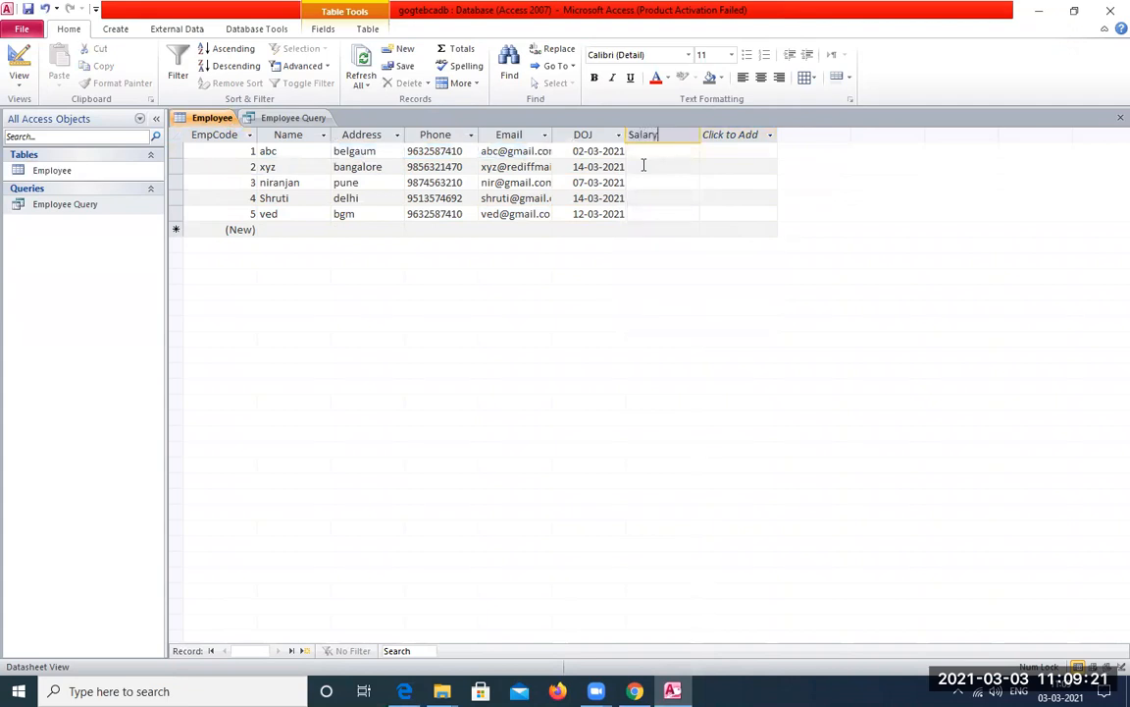
key("Return")
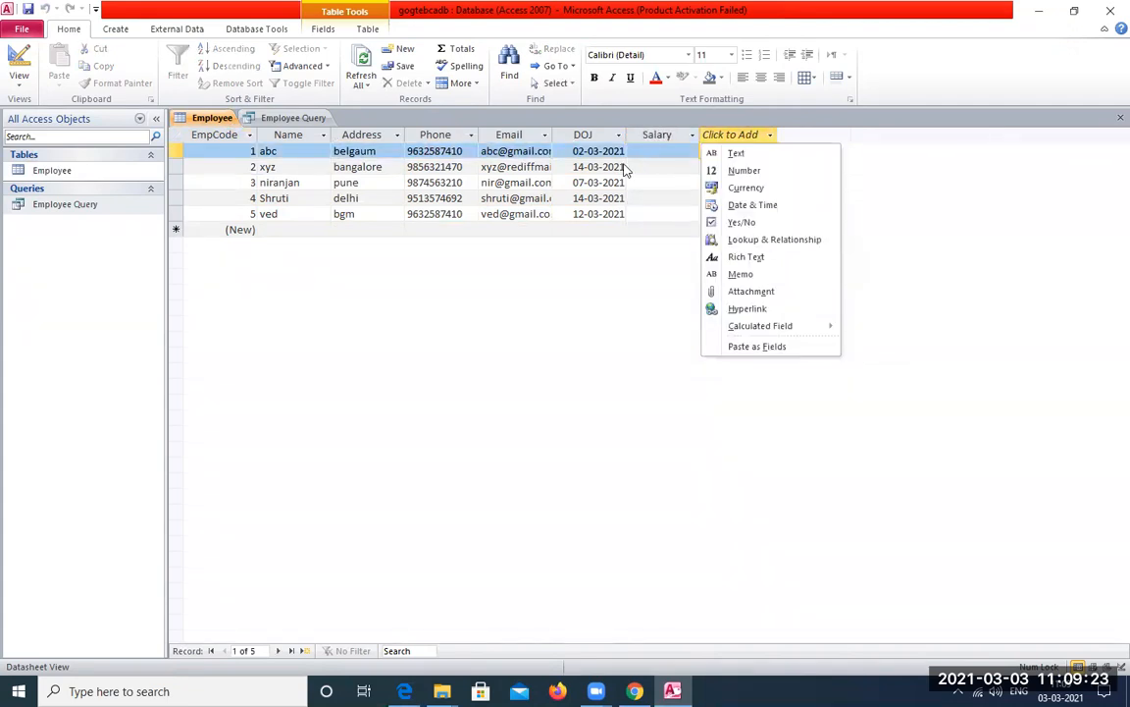
Step: Enter the salaries 12000, 2500000, 695412, 50000 and 25000 for Employee records 1 to 5
left_click(656, 150)
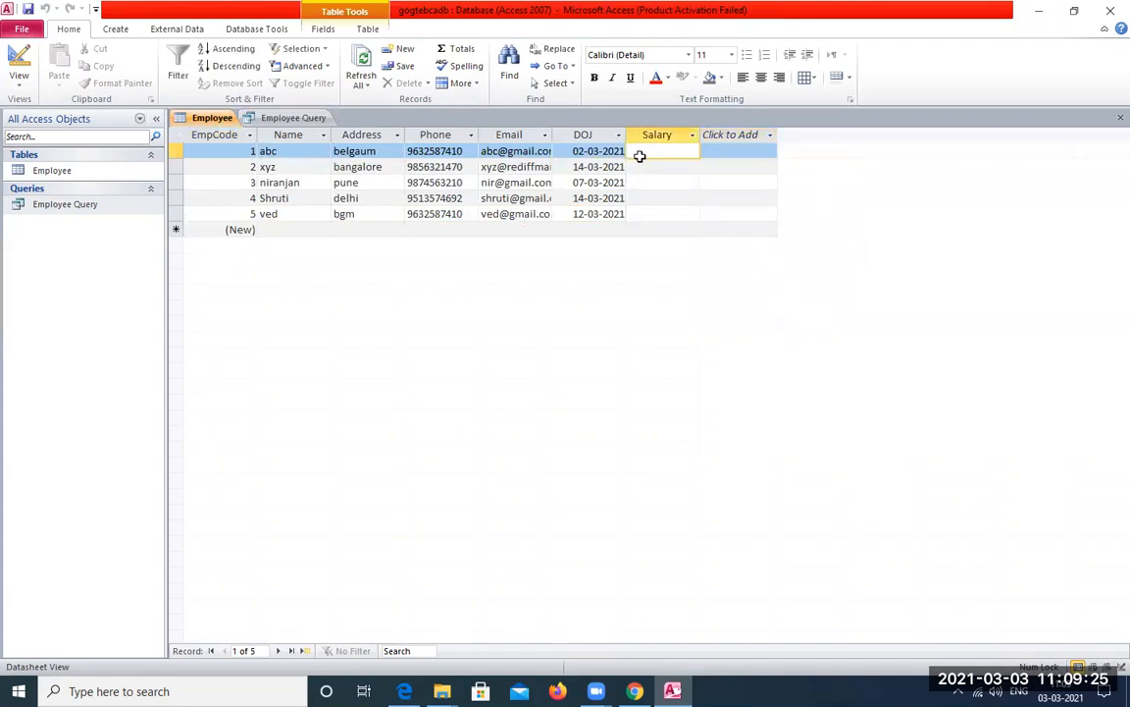
type("12000")
key("Return")
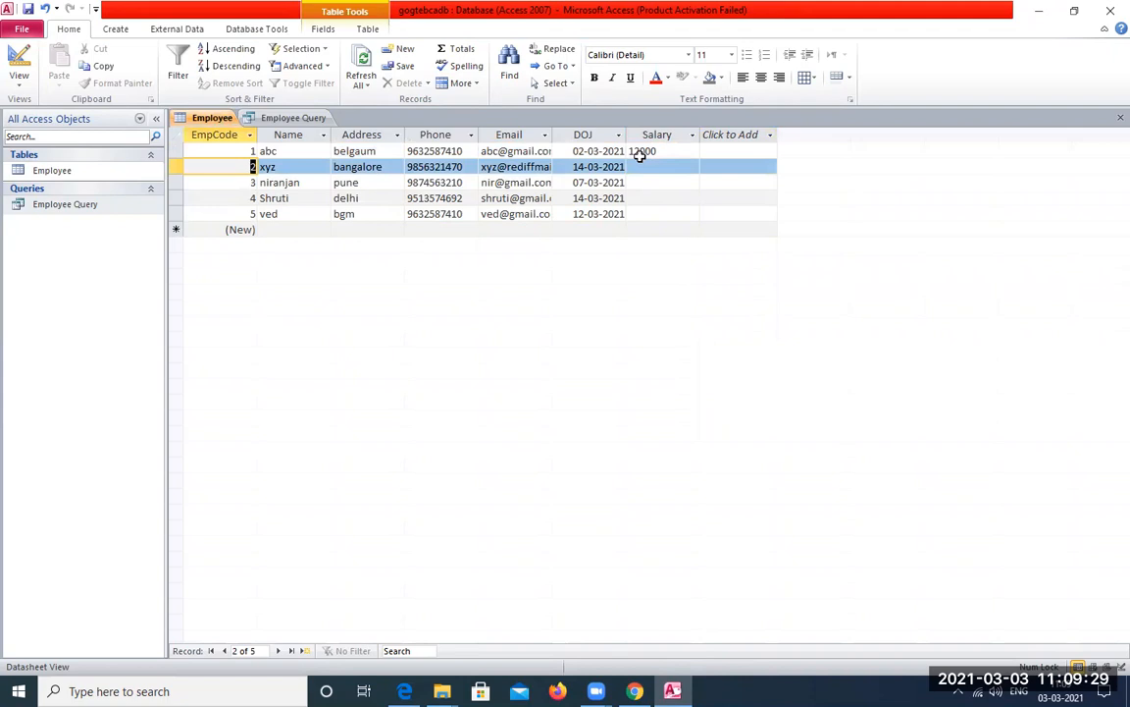
left_click(655, 165)
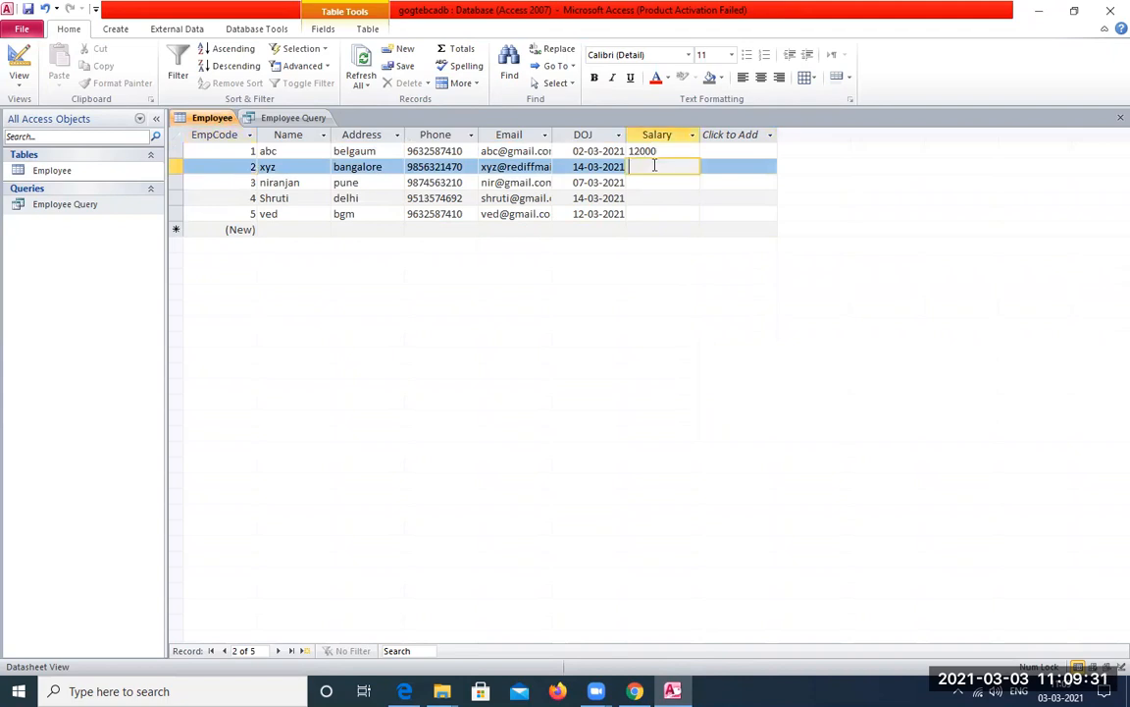
type("2500000")
key("Return")
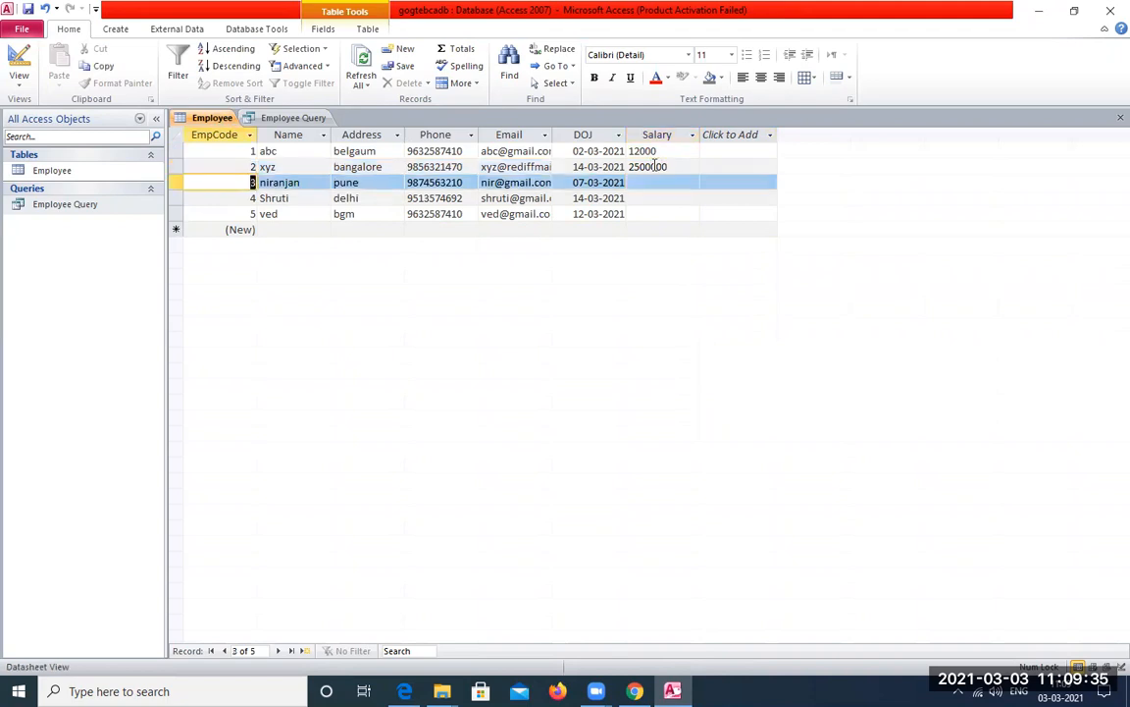
left_click(652, 181)
type("695412")
left_click(665, 199)
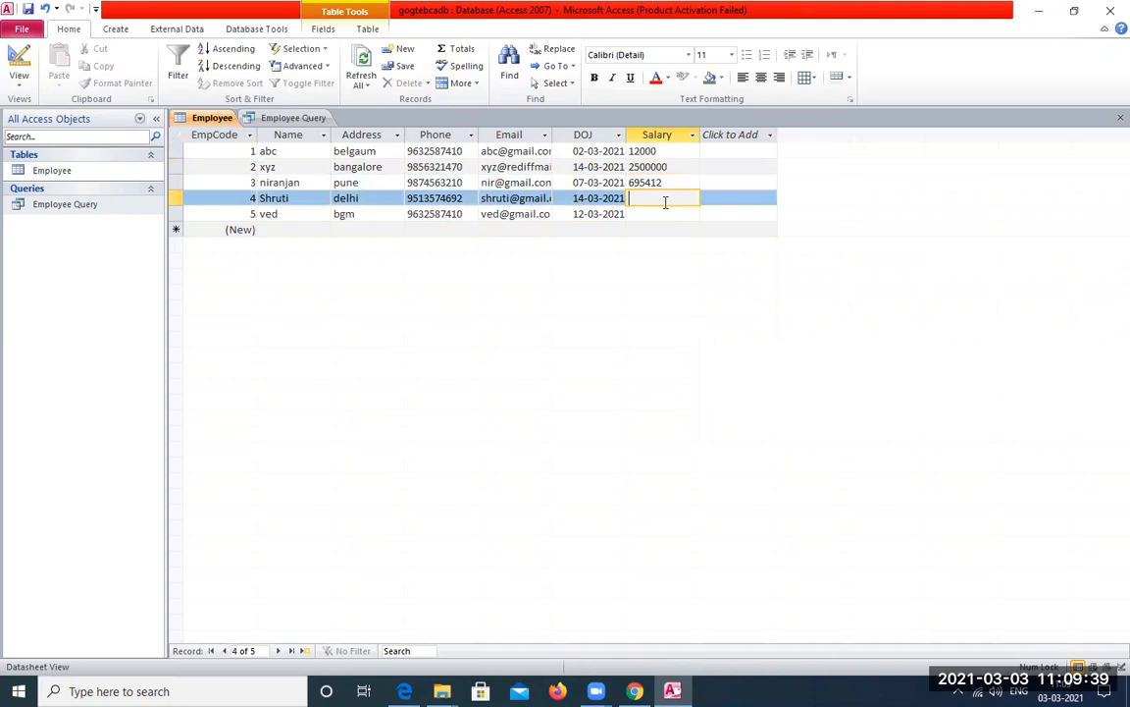
type("50000")
left_click(673, 215)
type("25000")
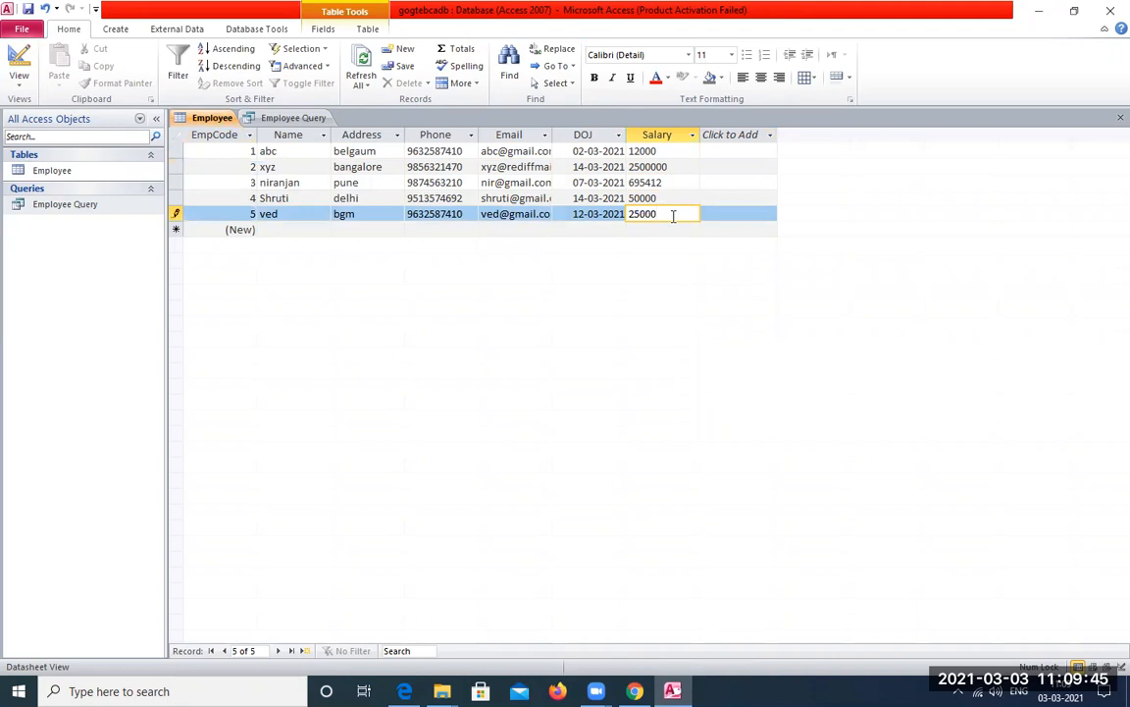
left_click(668, 230)
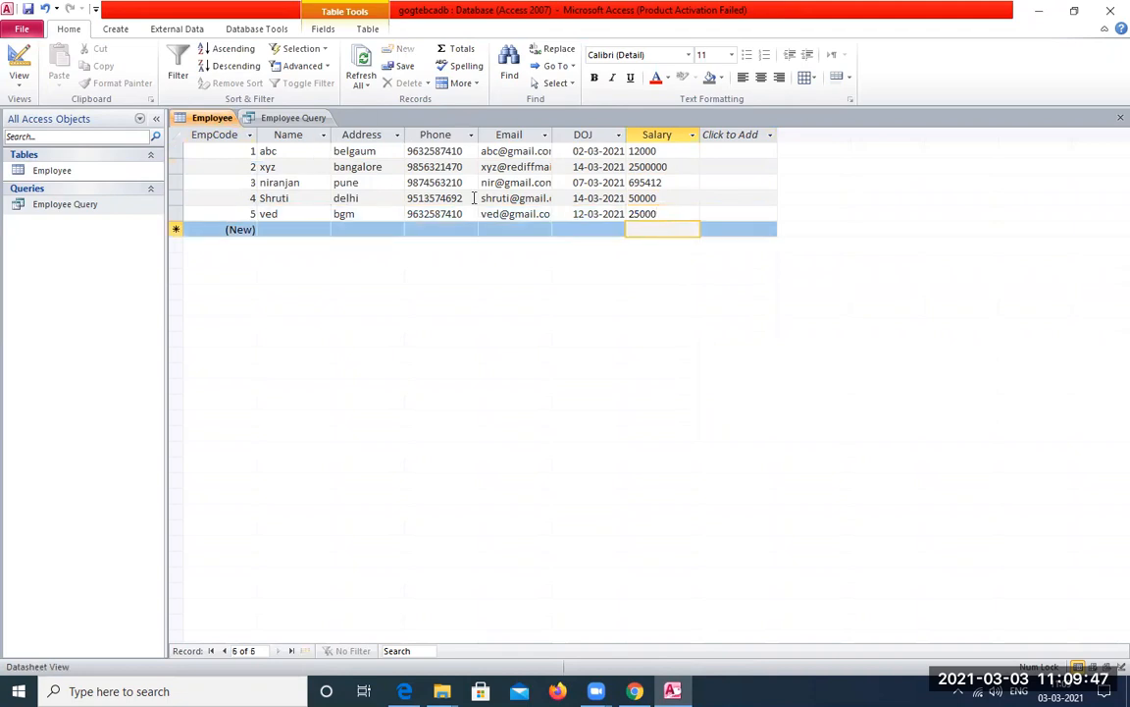
Step: Return to the design of Employee Query and check its field columns for the new Salary field
left_click(84, 208)
right_click(83, 208)
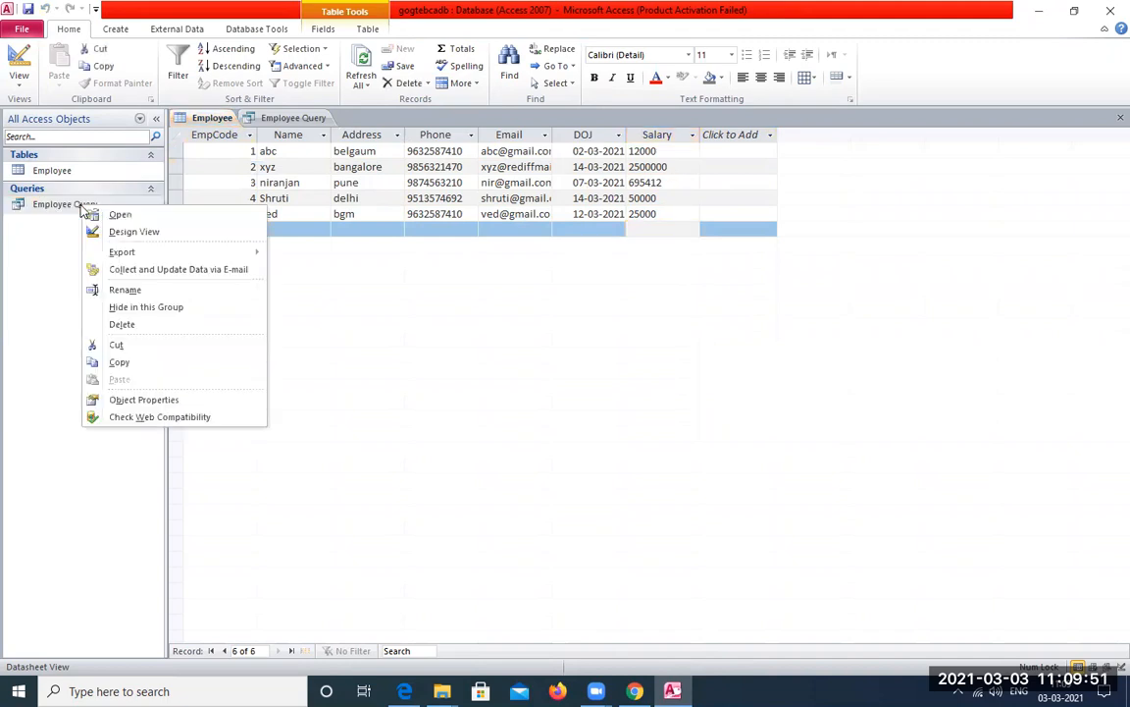
left_click(126, 233)
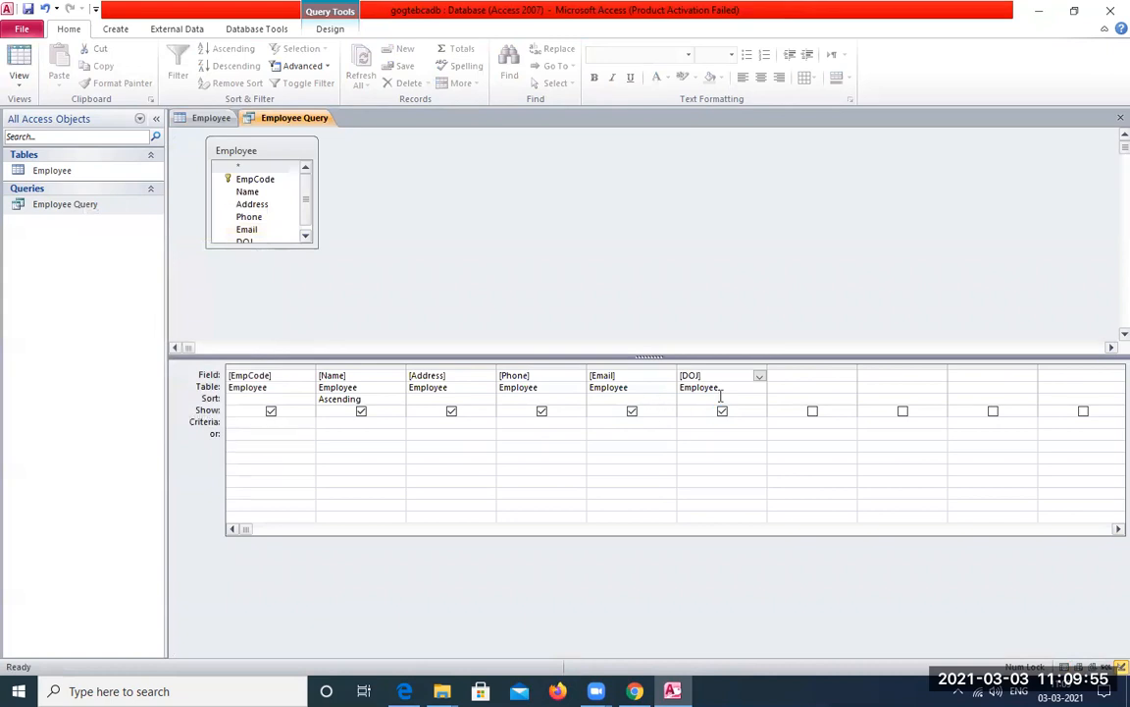
left_click(786, 378)
Step: Create a select query on the Employee table with the Simple Query Wizard, including all fields and keeping the title Employee Query1
left_click(43, 173)
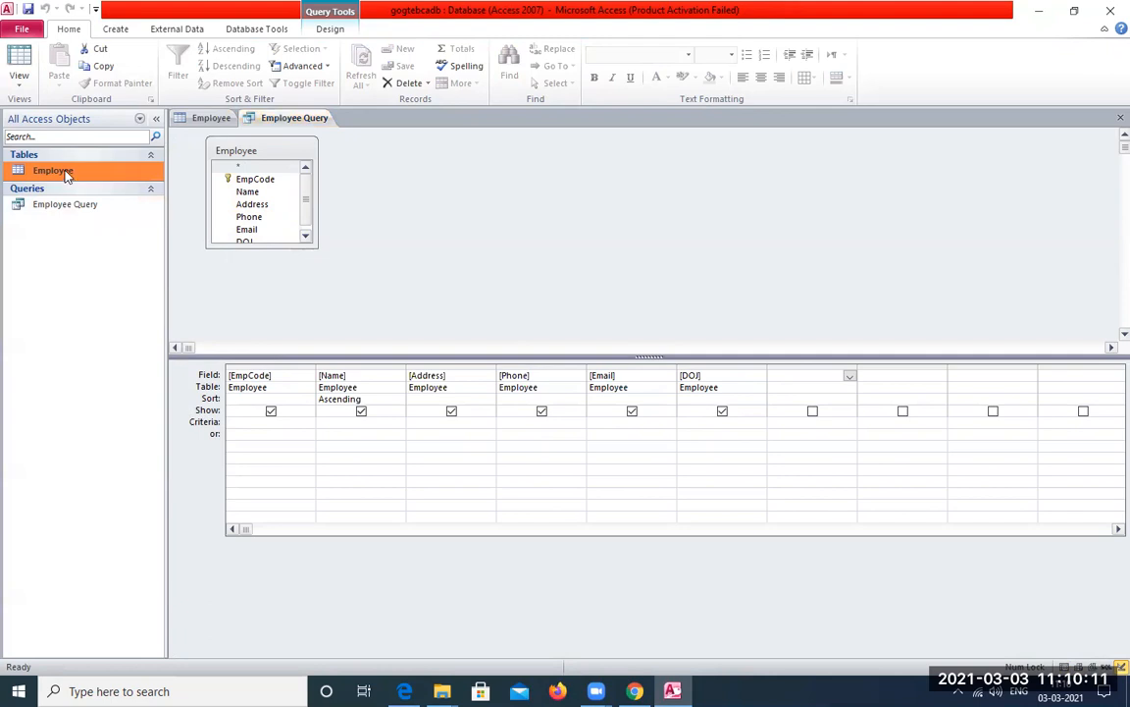
left_click(114, 30)
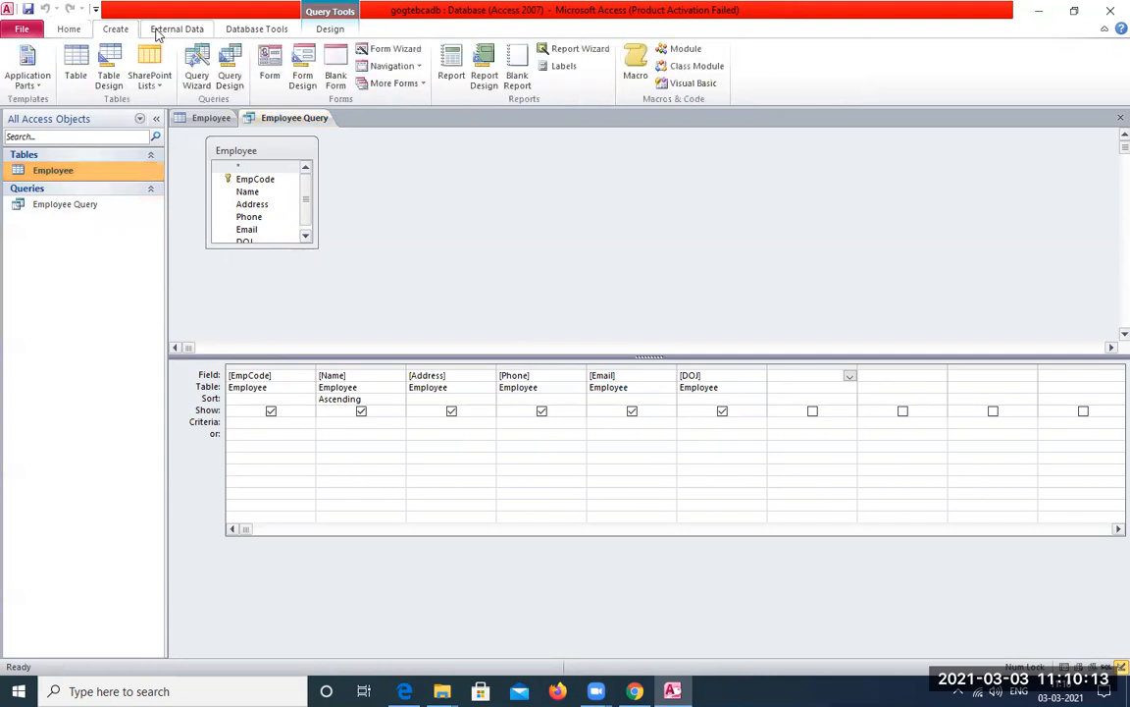
left_click(196, 78)
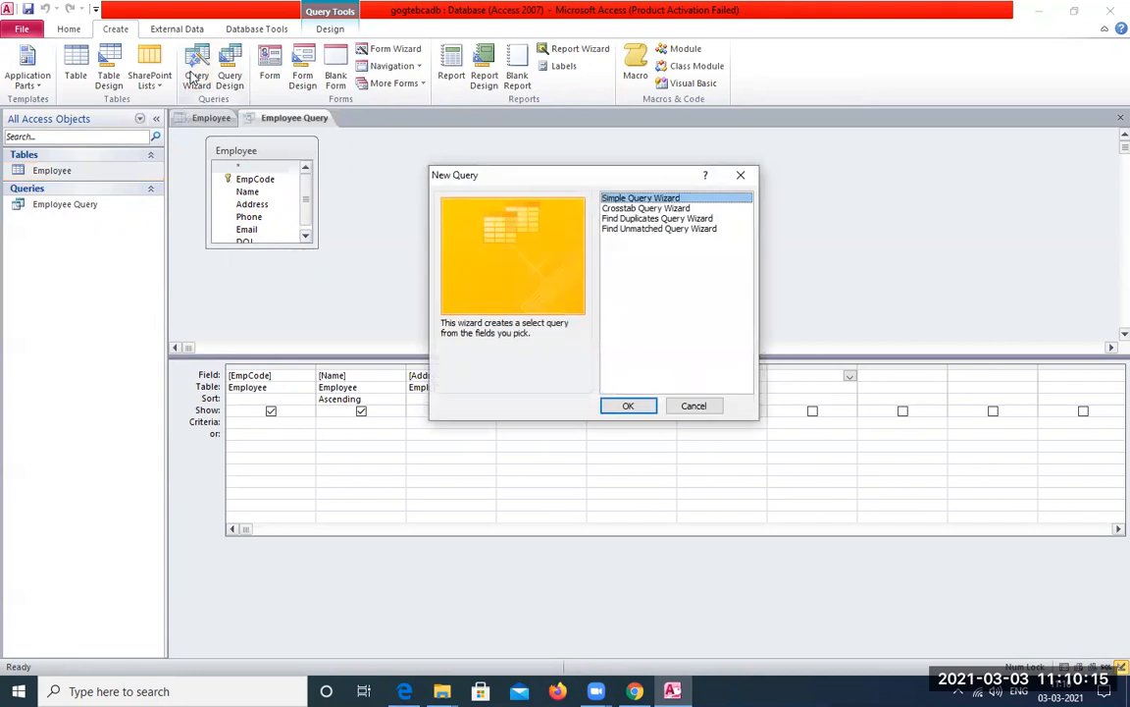
left_click(620, 404)
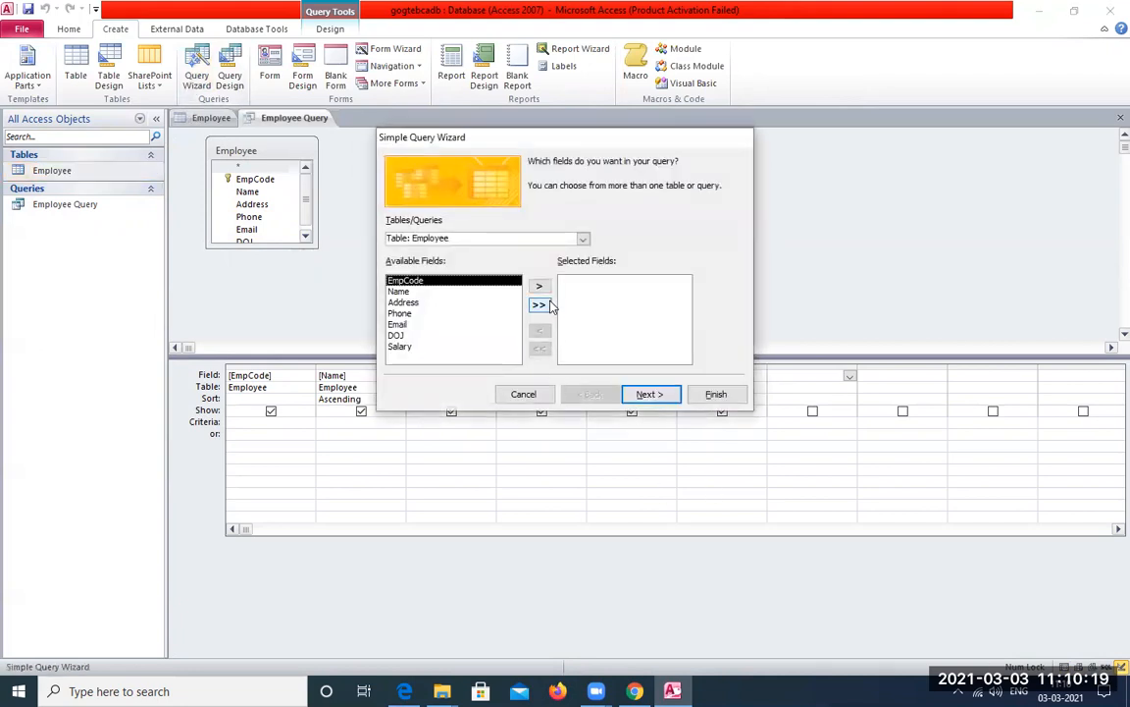
left_click(545, 305)
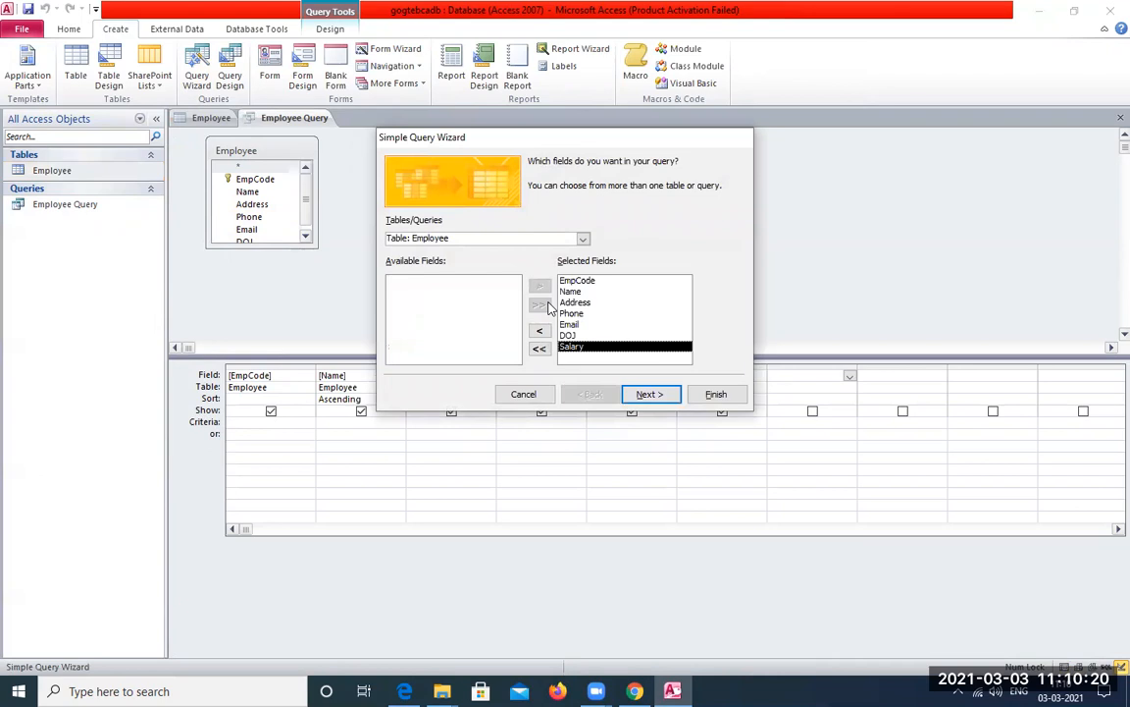
left_click(663, 394)
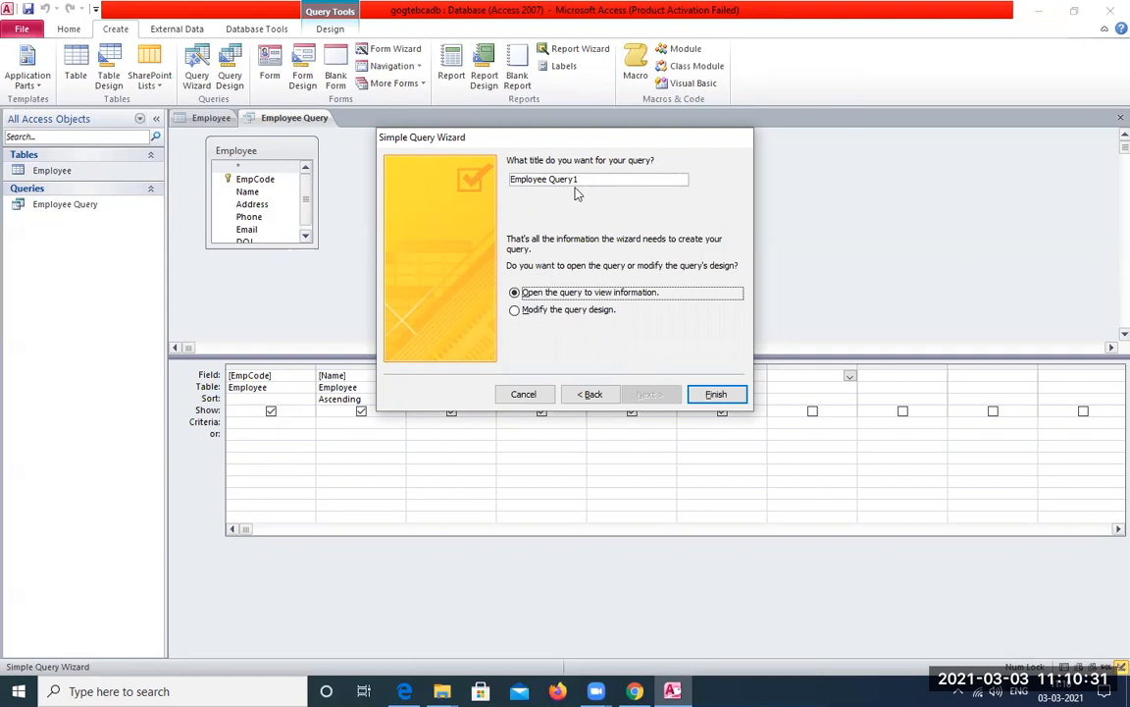
left_click(712, 394)
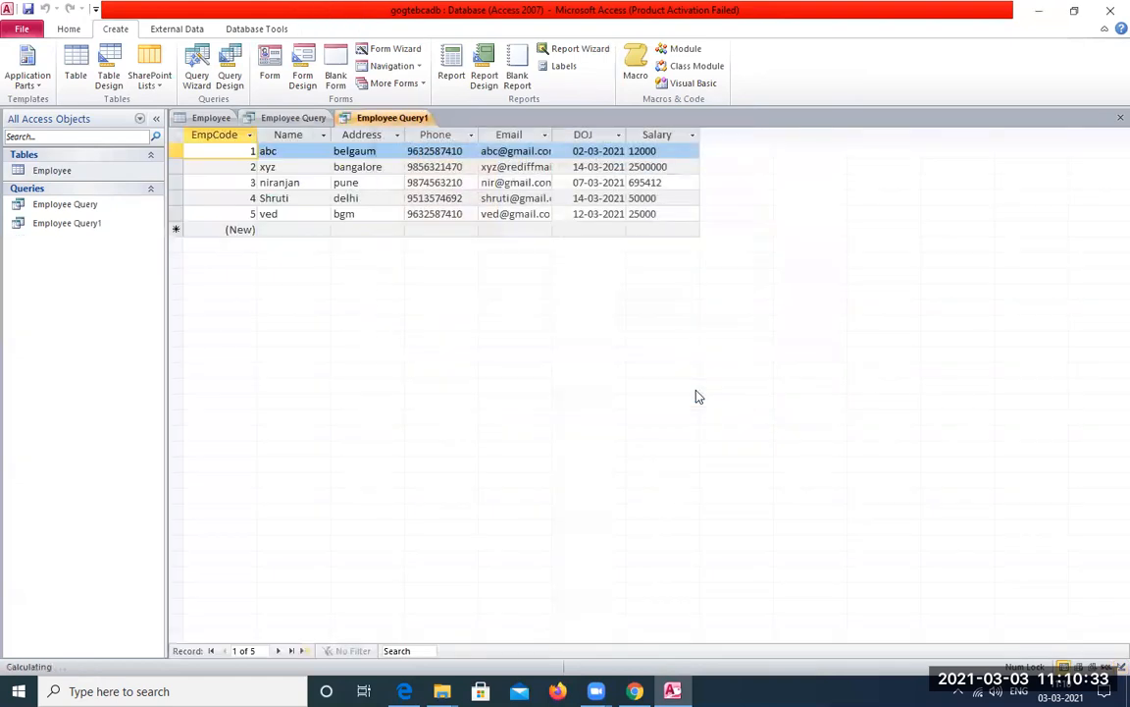
Step: Set the Salary field of Employee Query1 to sort Descending in Design View and run the query
left_click(79, 225)
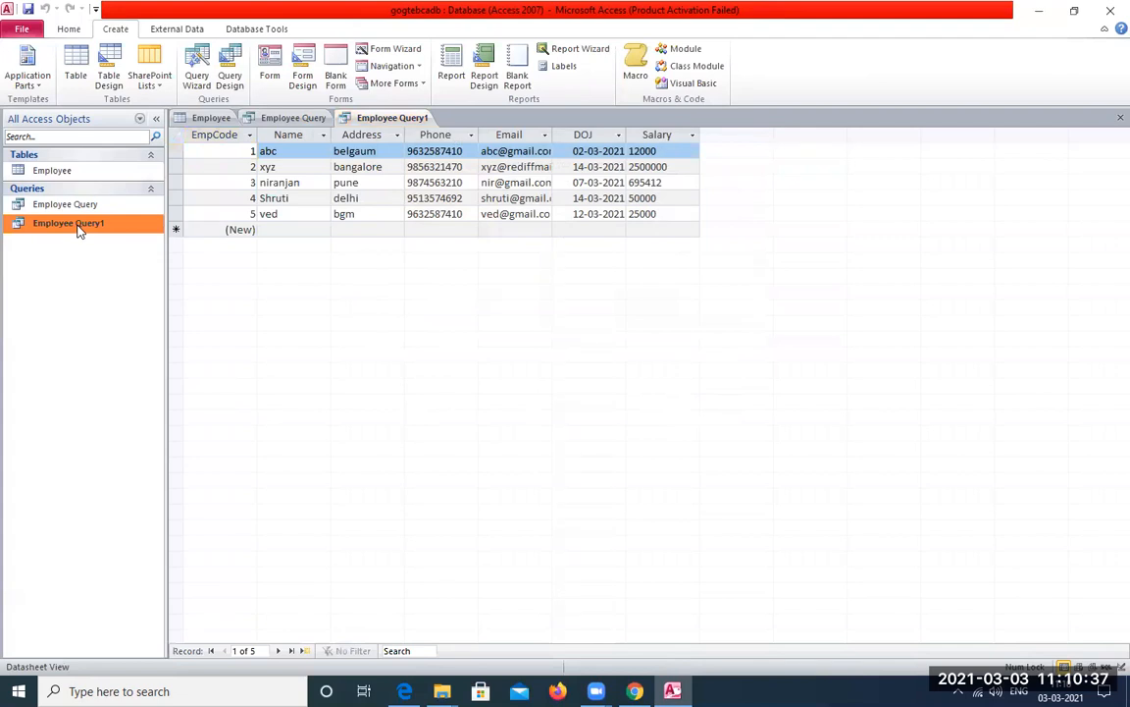
right_click(81, 227)
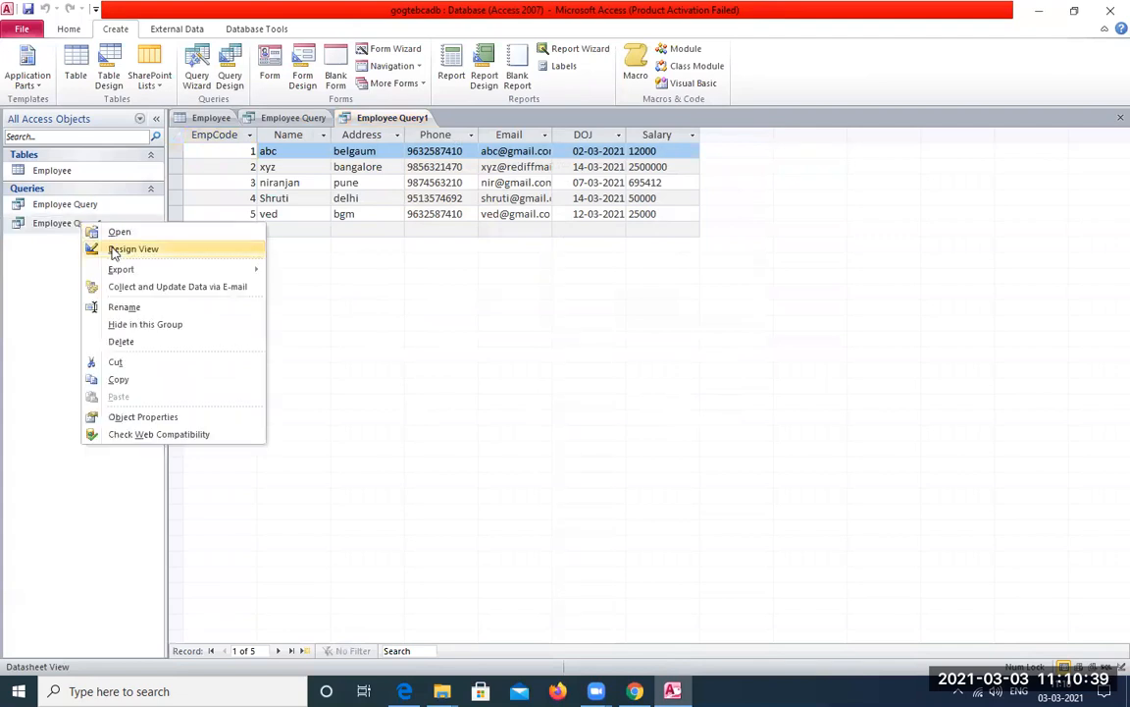
left_click(167, 248)
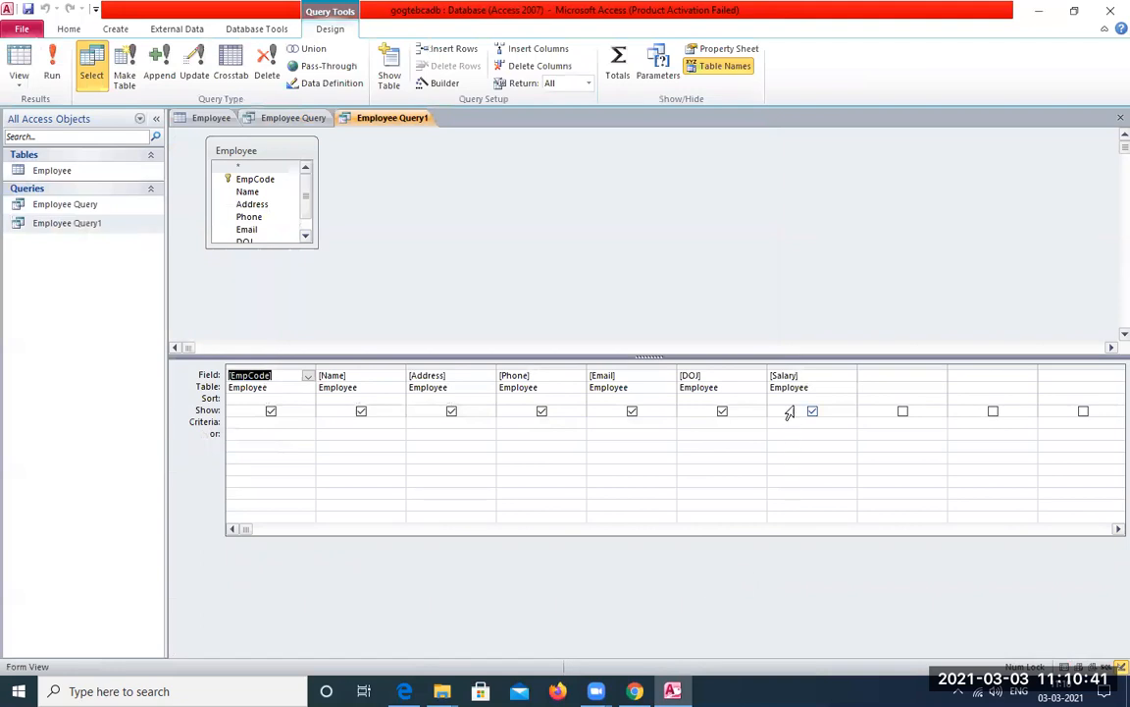
left_click(807, 378)
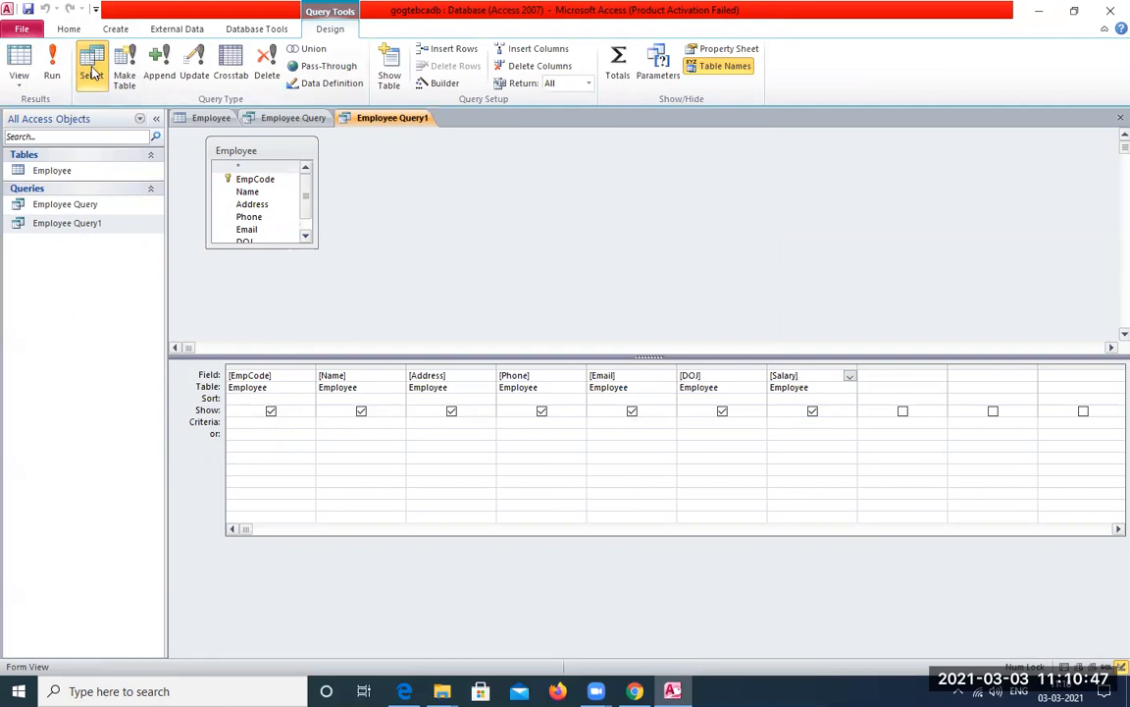
left_click(848, 398)
left_click(850, 400)
left_click(832, 420)
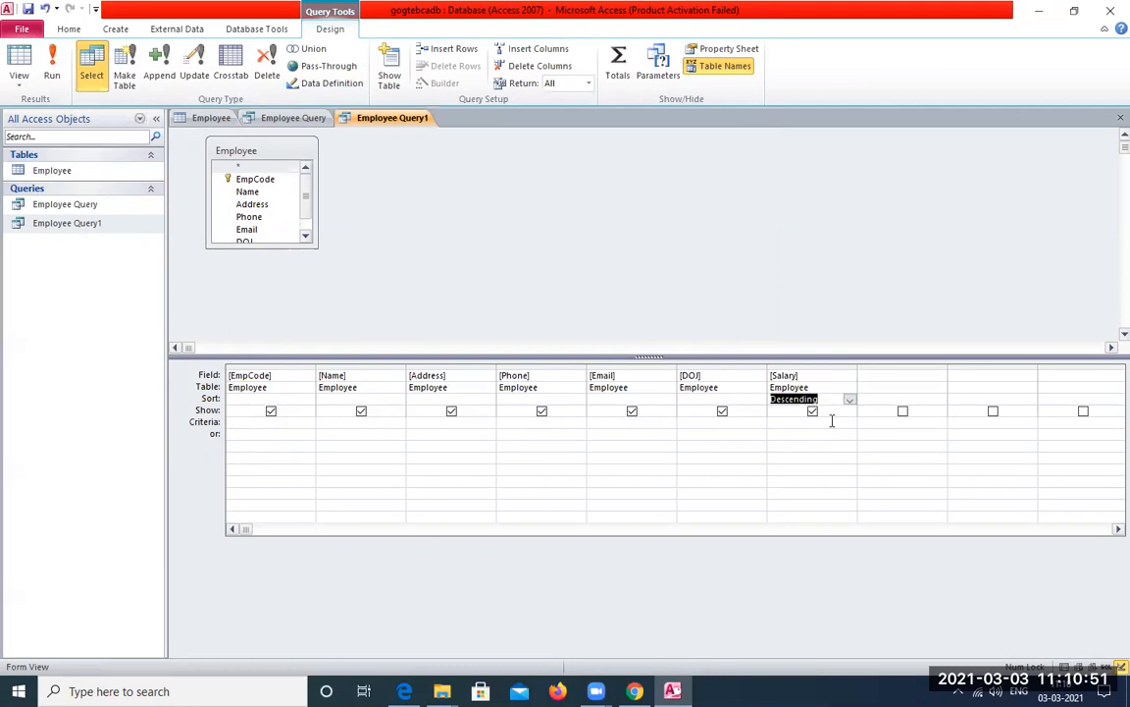
left_click(56, 61)
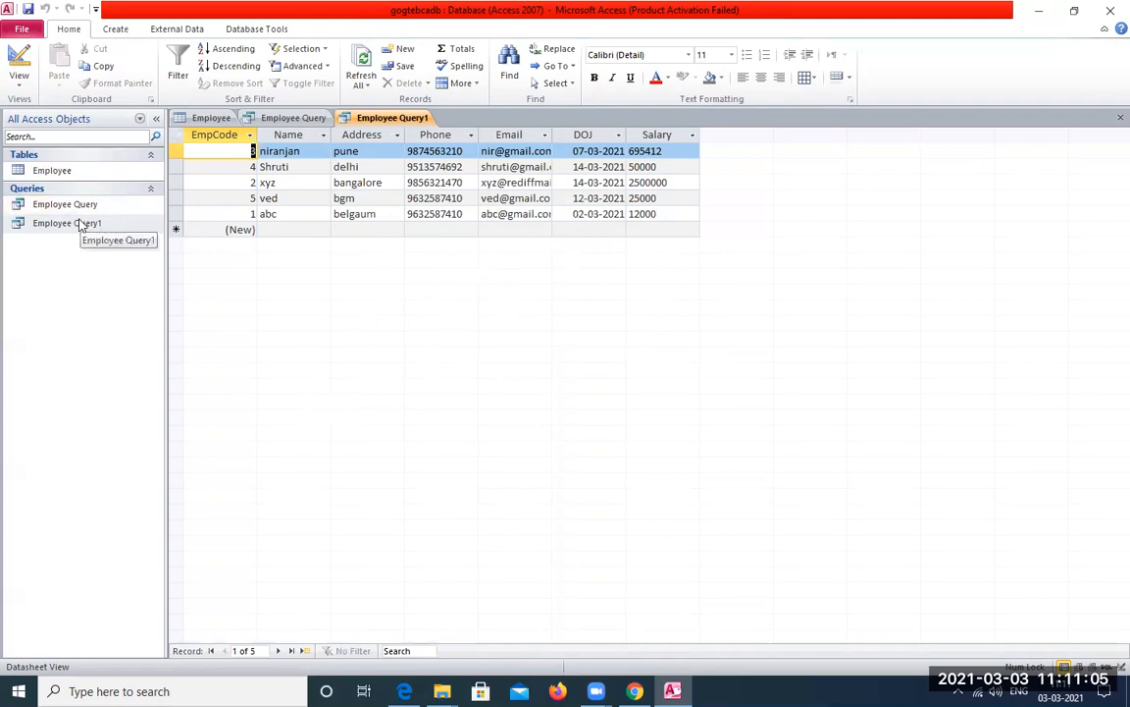
Step: Switch to the exercise PDF and check the remaining question 5 task on viewing the records
key("alt+Tab")
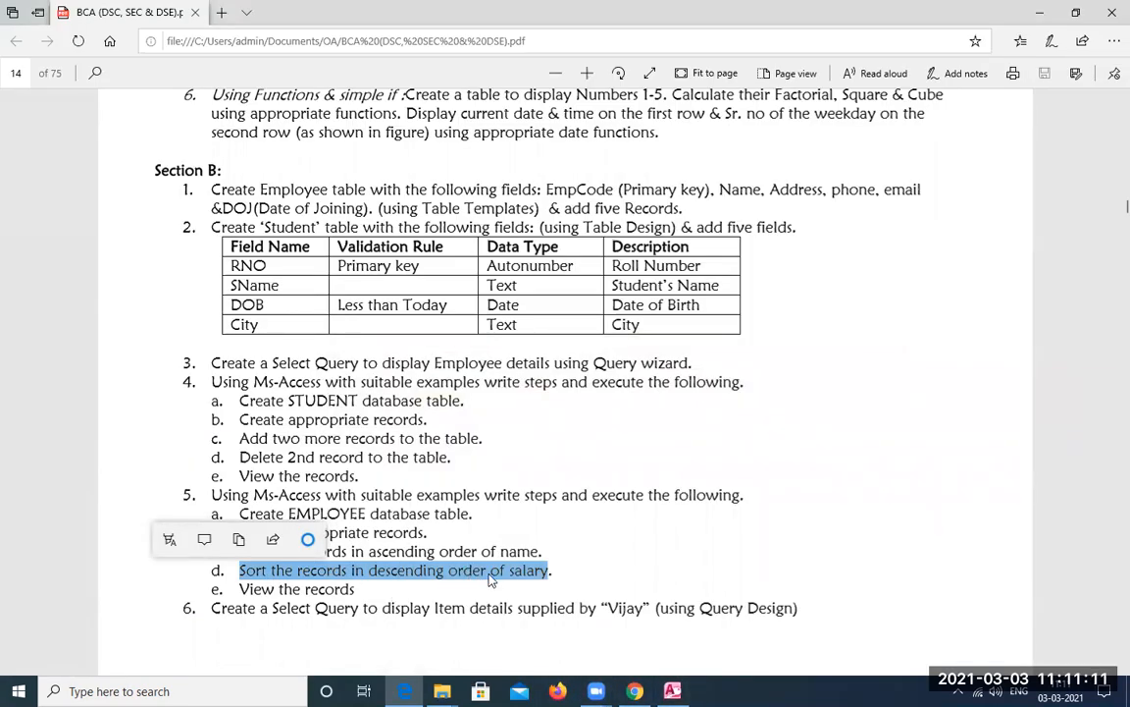
left_click(359, 596)
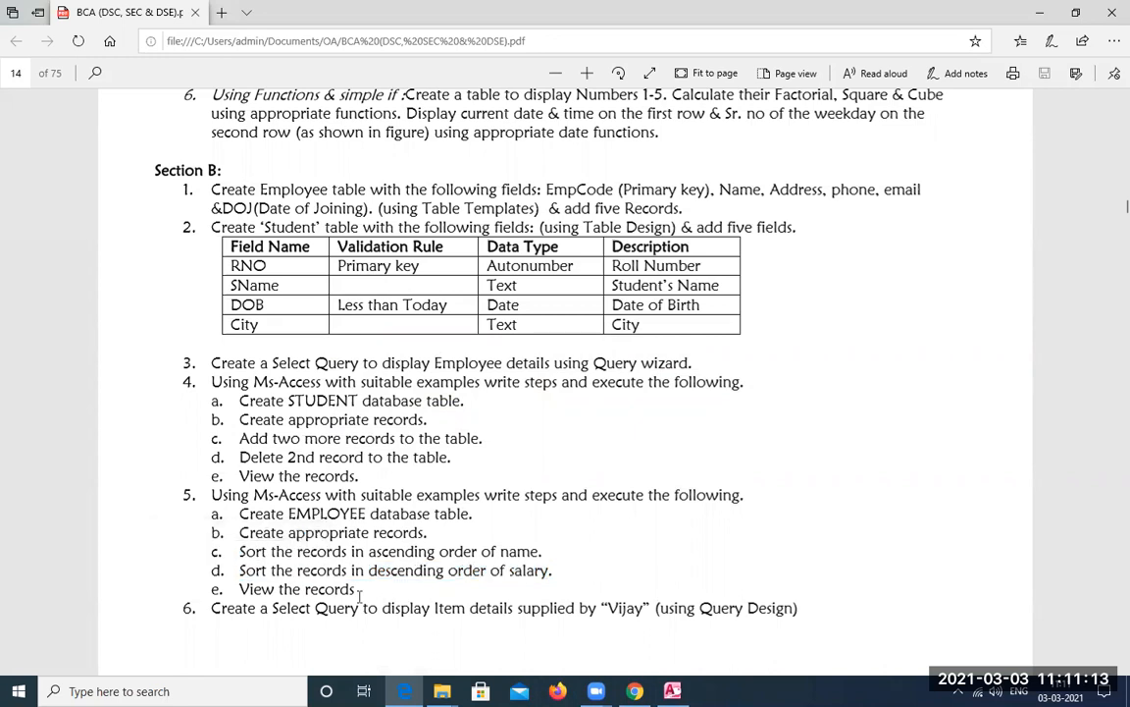